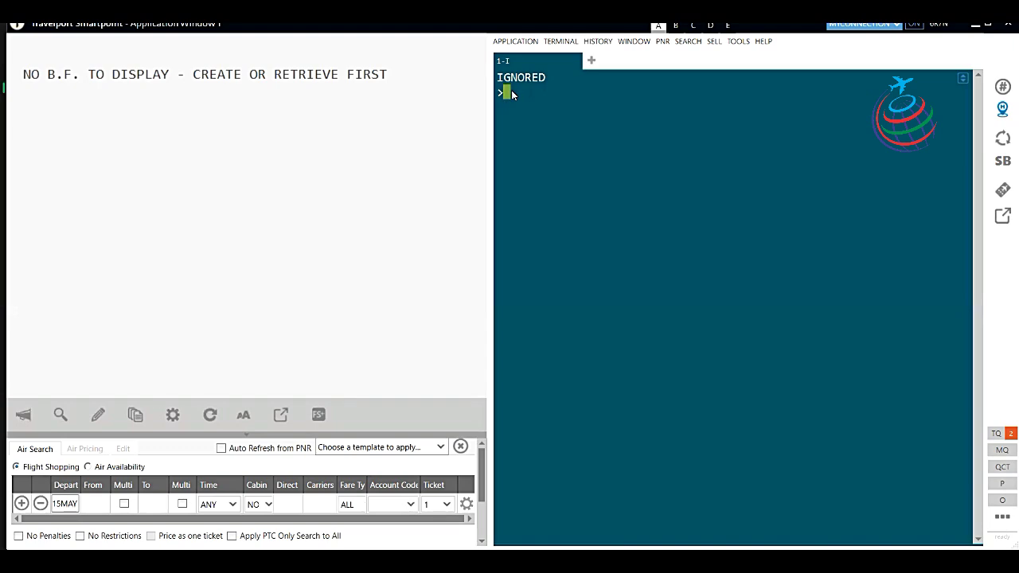
Request Delhi–JFK availability for 15 June, preferring Air India, with A15JUNDELJFK/AI.
type("A")
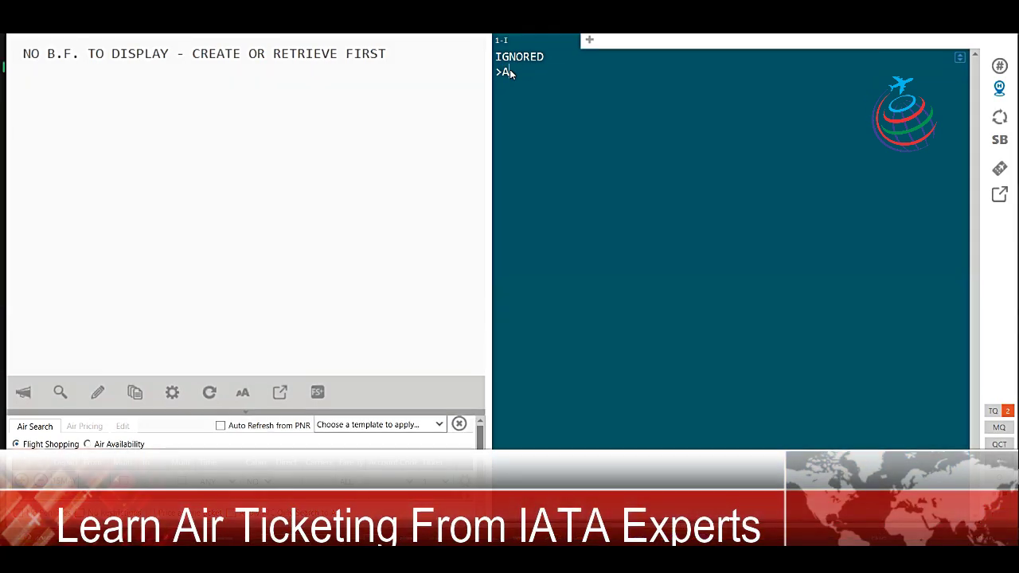
type("15")
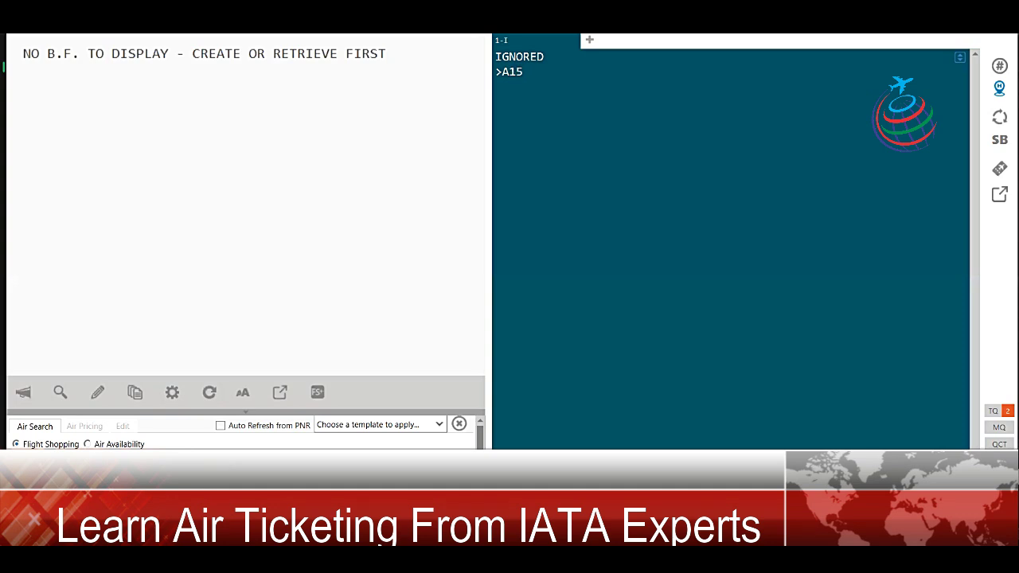
type("J")
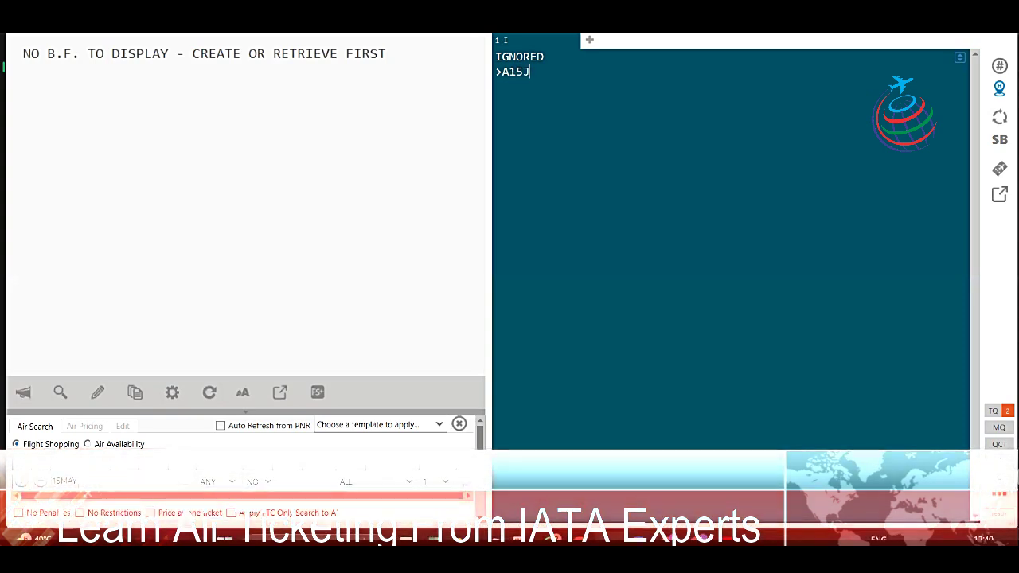
type("UN")
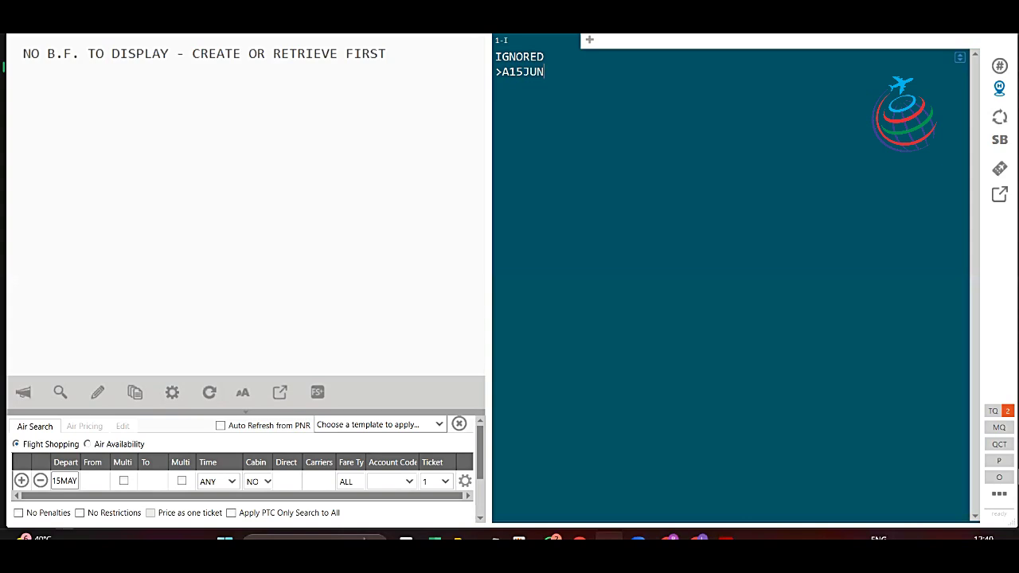
type("DELJFK/AI")
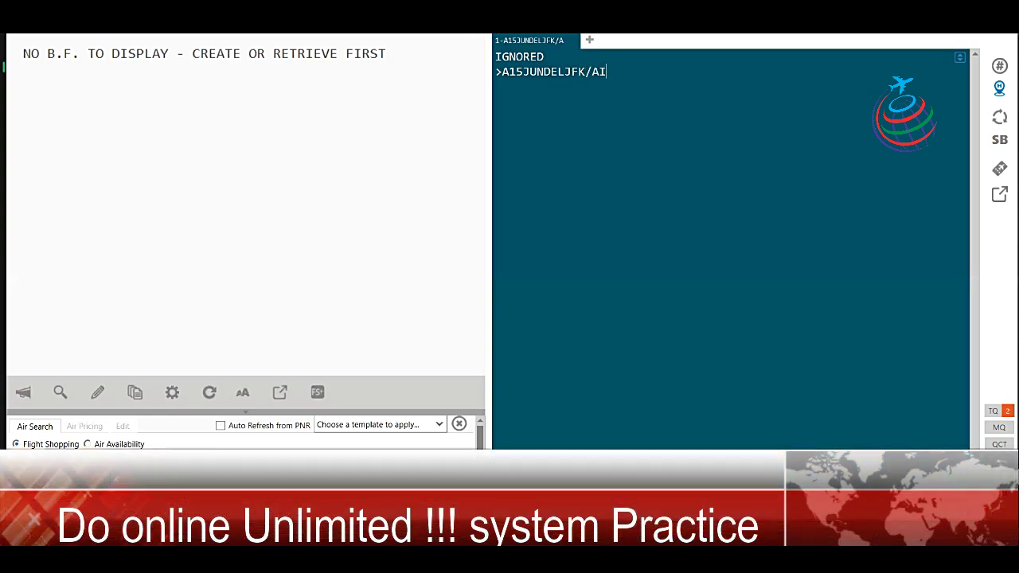
key("Return")
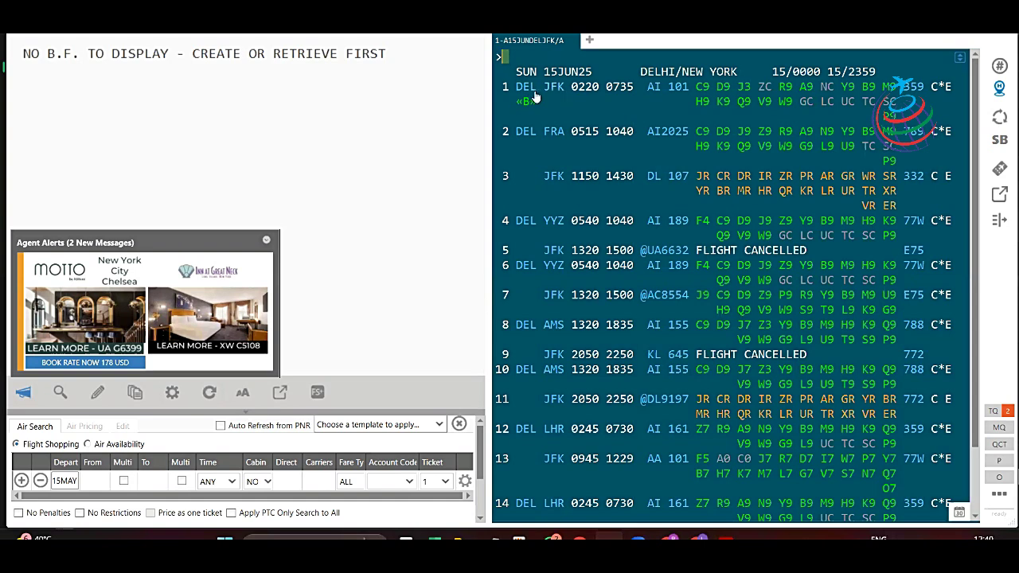
Sell one B-class seat on AI 101 Delhi–JFK, 15 June, departing 0220.
mouse_move(561, 93)
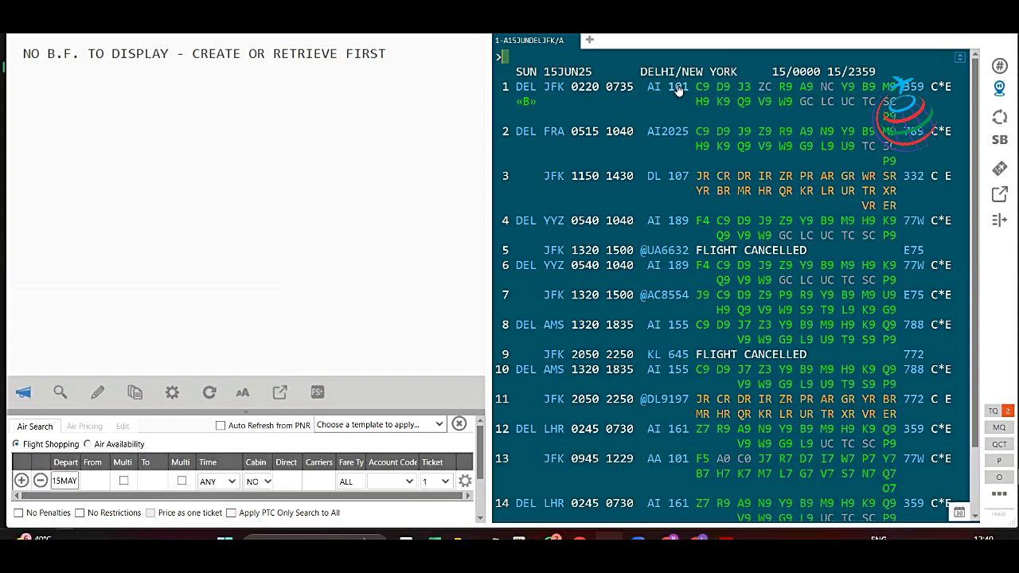
mouse_move(677, 90)
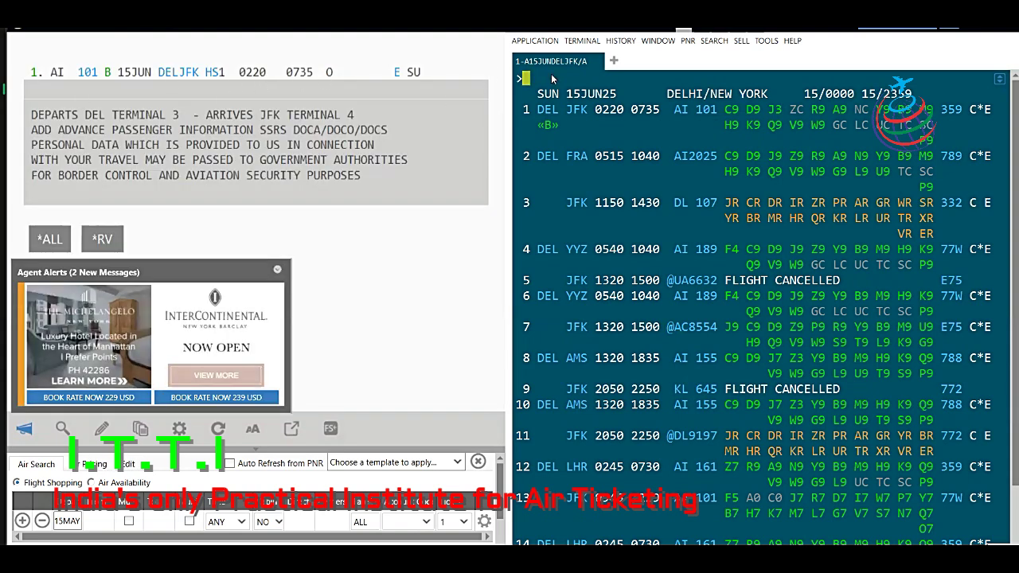
type("N2")
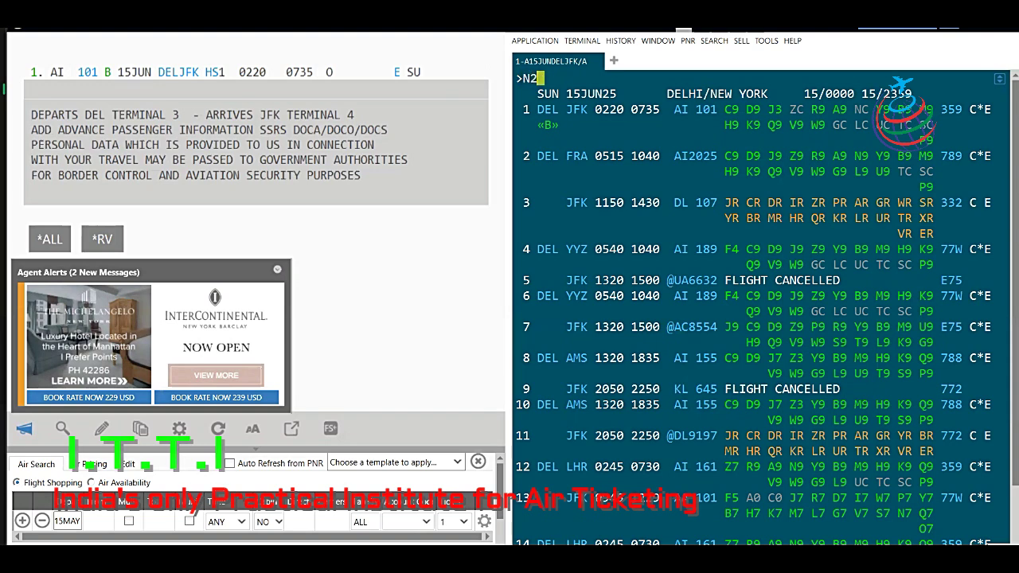
key("BackSpace")
type("3")
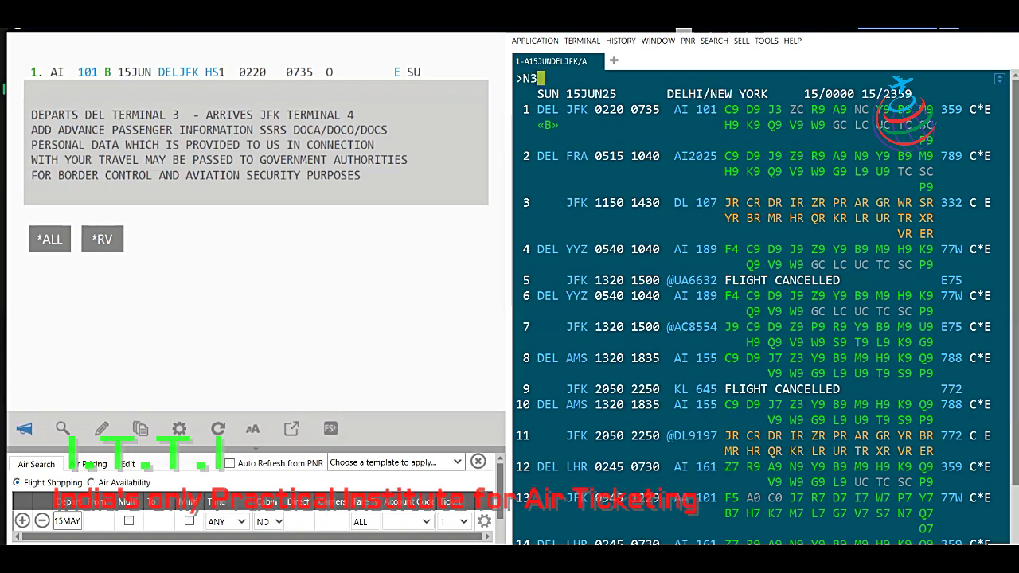
type("B")
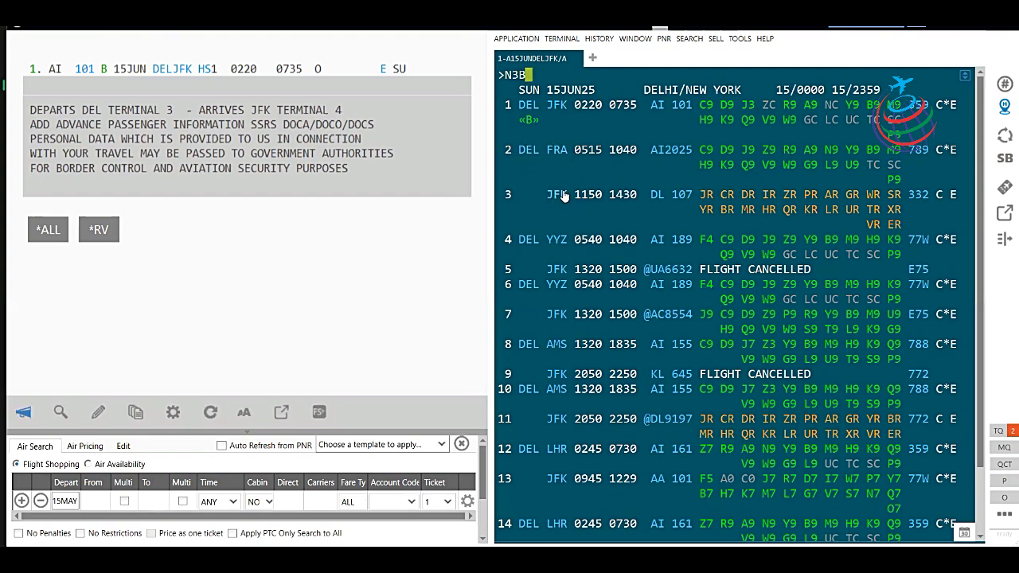
mouse_move(563, 196)
type("1")
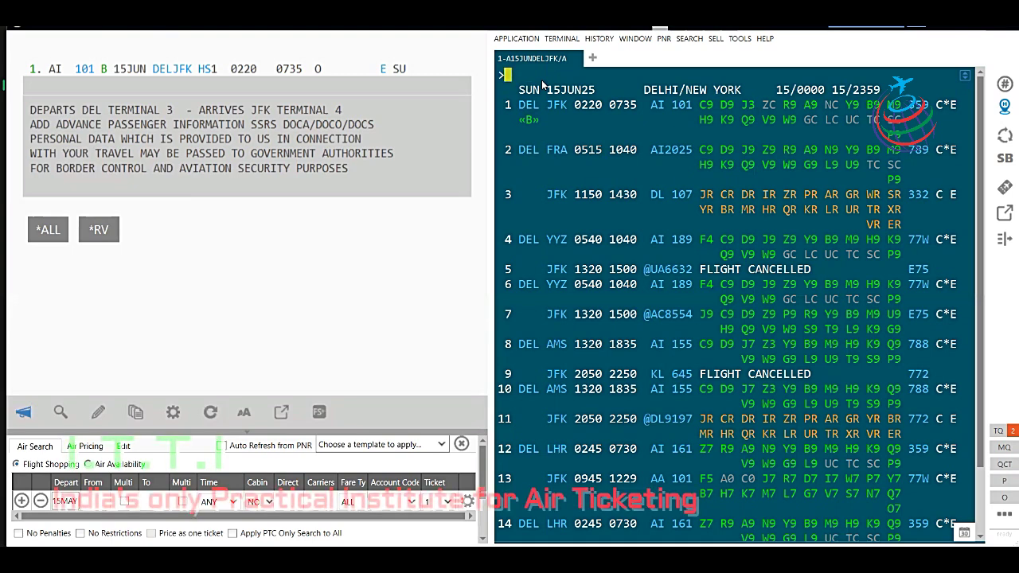
Display JFK–Delhi return availability for 25 June using AR#10.
type("AR#")
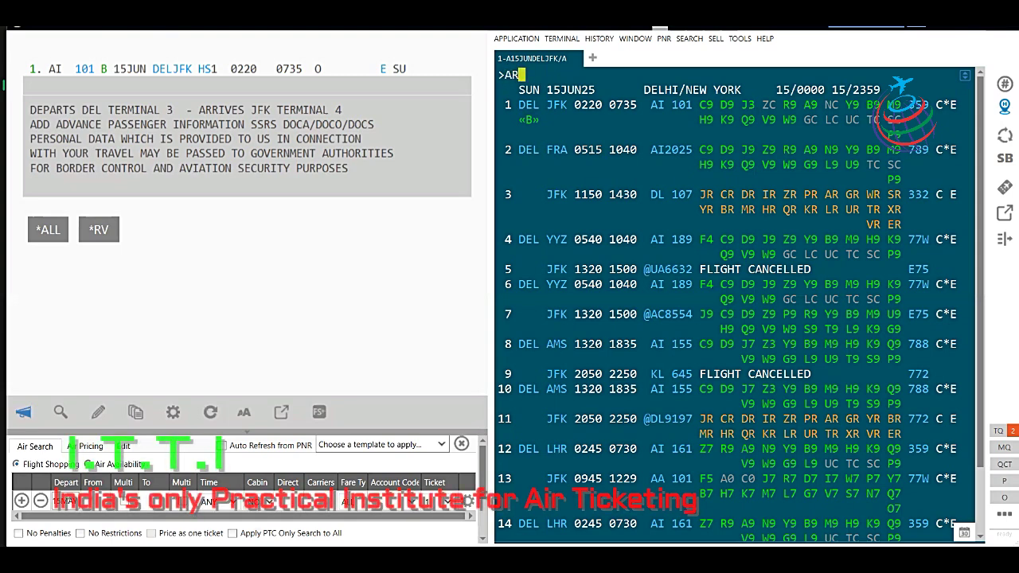
type("10")
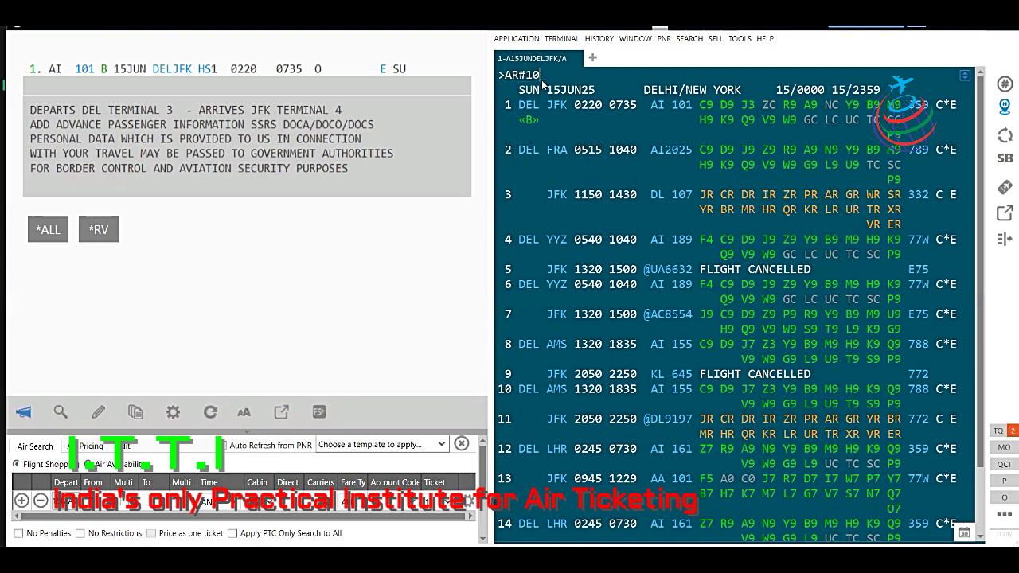
key("Return")
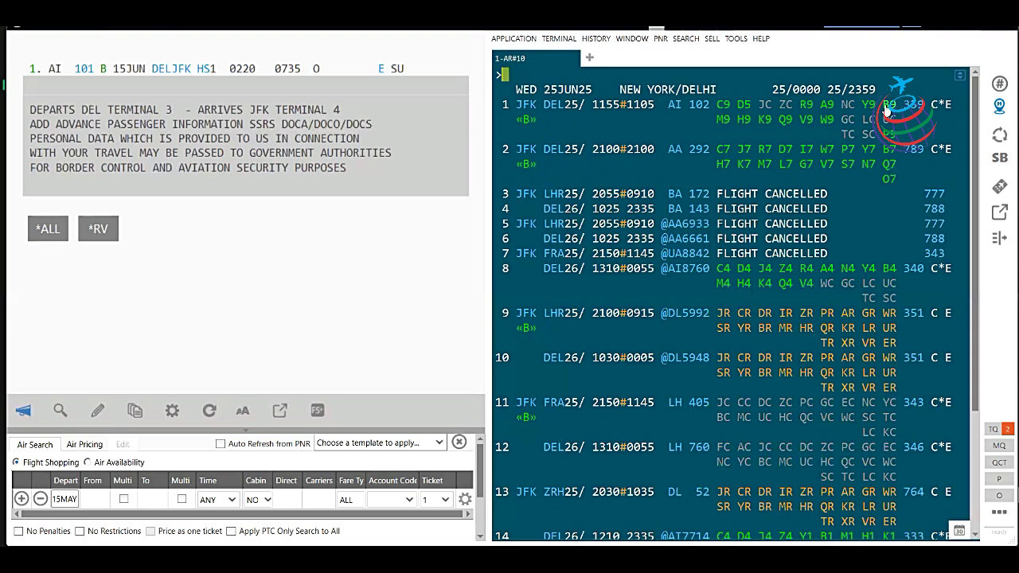
Sell one B-class return seat on AI 102 JFK–Delhi, 25 June.
left_click(888, 105)
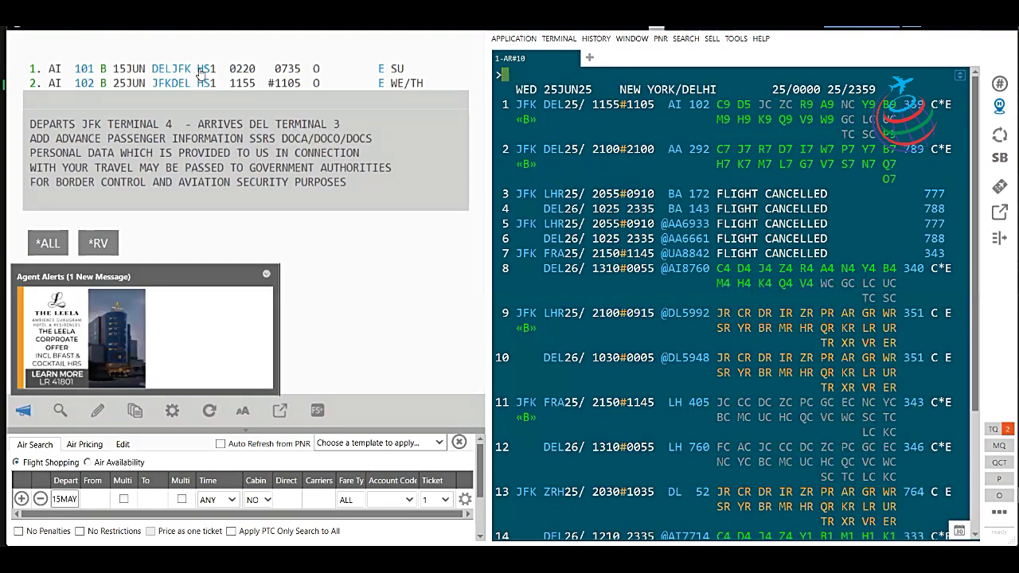
mouse_move(202, 72)
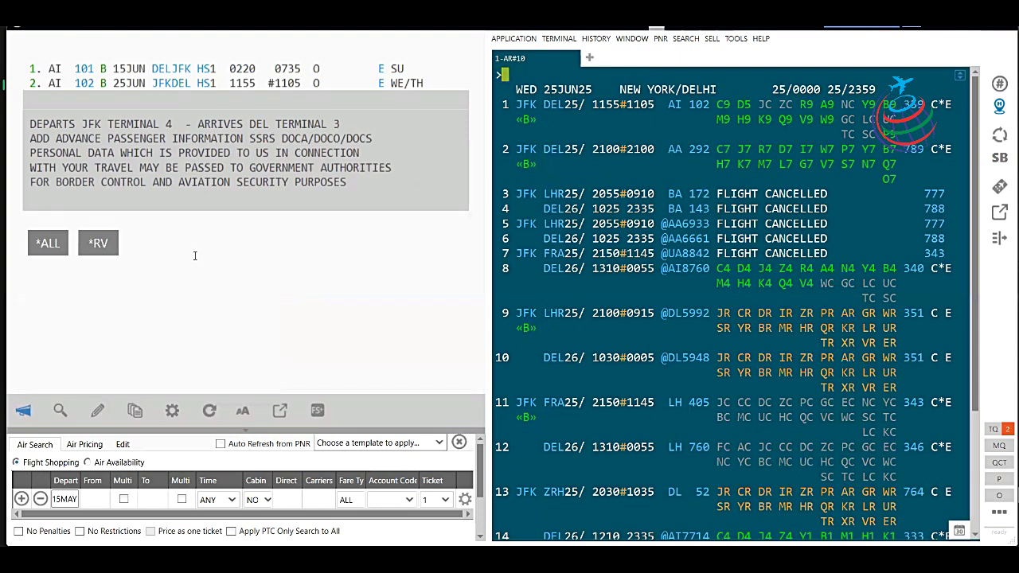
Enter the adult passenger's surname, first name and title MR as name 1.1, after correcting mistyped entries.
type(".")
type("TH")
key("BackSpace")
key("BackSpace")
type("COOK/THOMAS MR   N.")
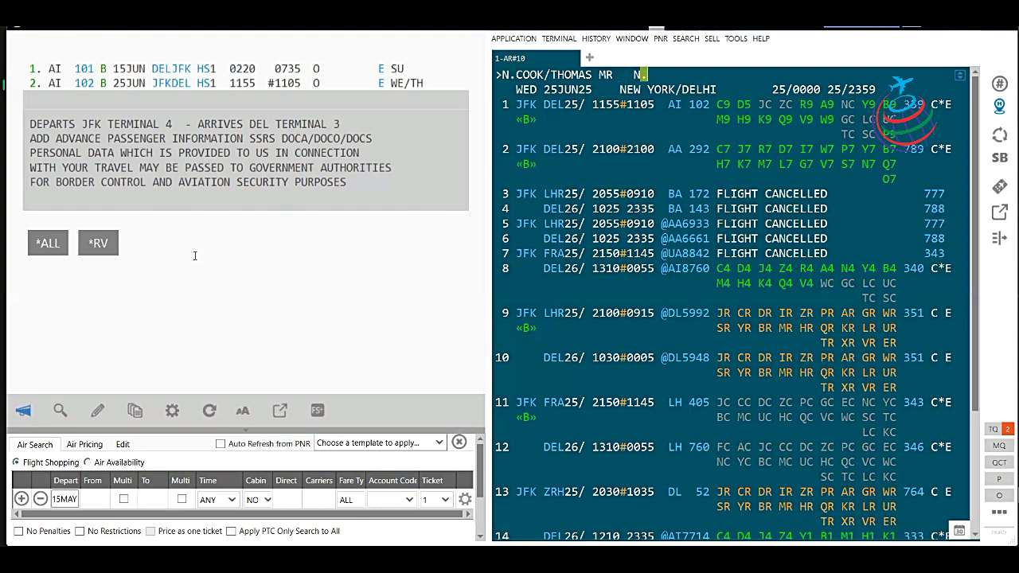
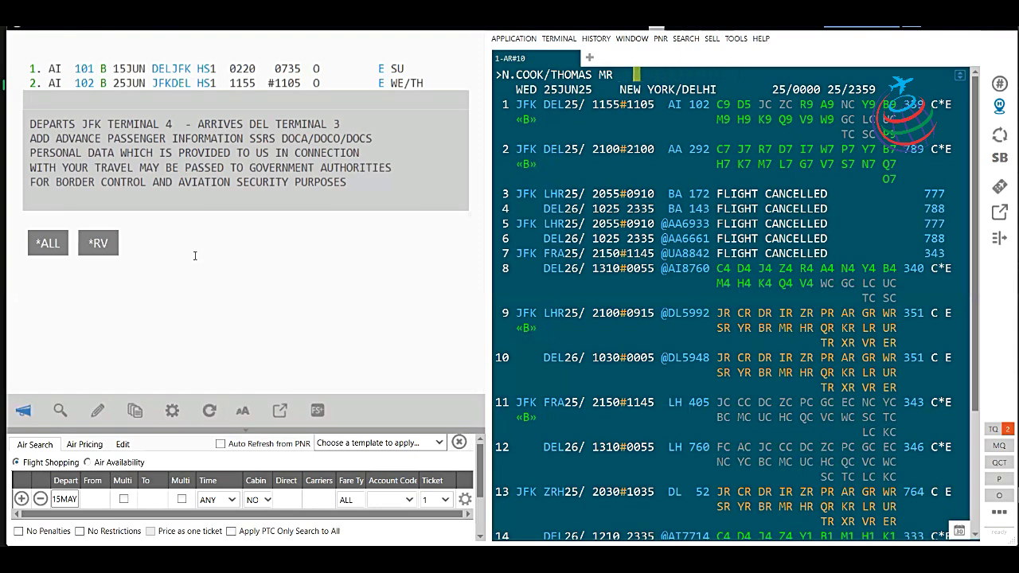
type("N.2COOK MICHAL MR/")
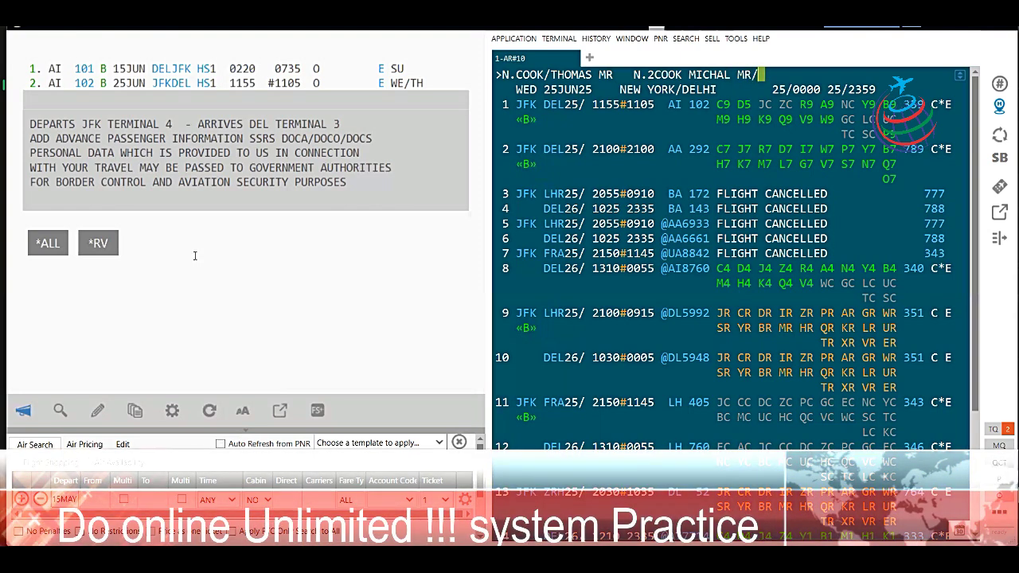
type("MIA MS")
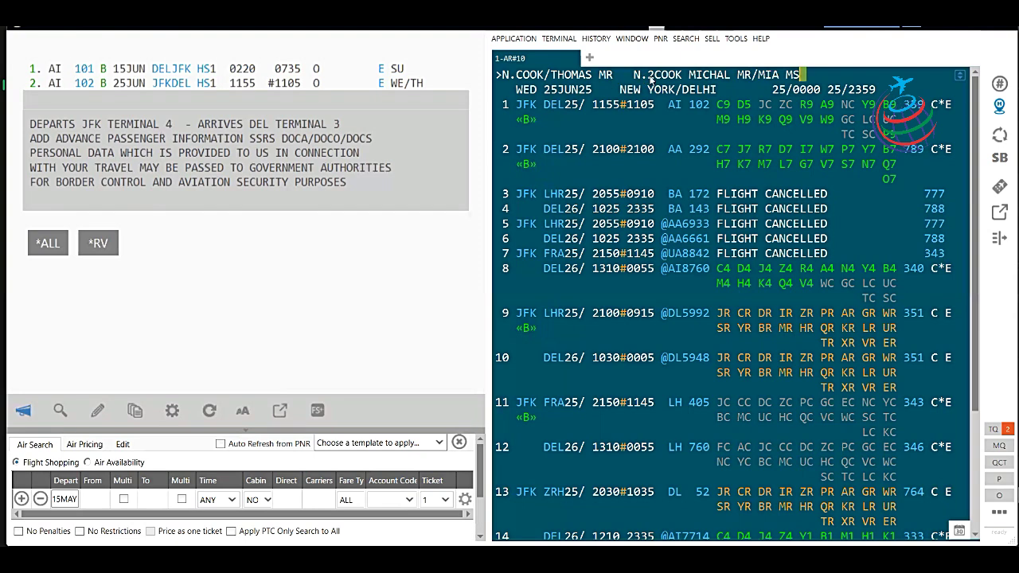
key("BackSpace")
key("BackSpace")
key("BackSpace")
key("BackSpace")
key("BackSpace")
key("BackSpace")
key("BackSpace")
key("BackSpace")
key("BackSpace")
key("BackSpace")
key("BackSpace")
key("BackSpace")
key("BackSpace")
key("BackSpace")
key("BackSpace")
key("BackSpace")
key("BackSpace")
key("BackSpace")
key("BackSpace")
key("BackSpace")
key("BackSpace")
key("BackSpace")
key("BackSpace")
key("BackSpace")
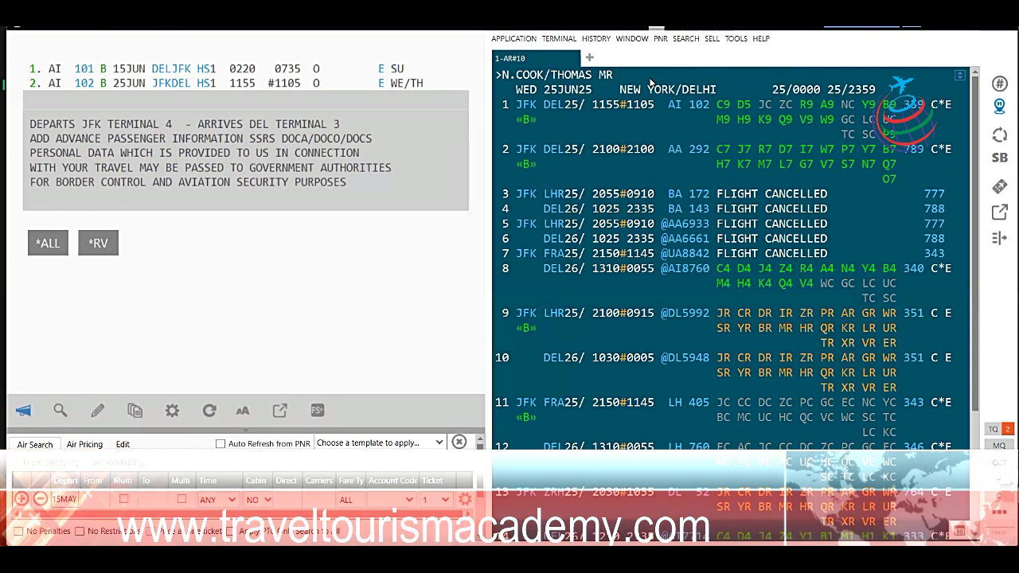
key("Return")
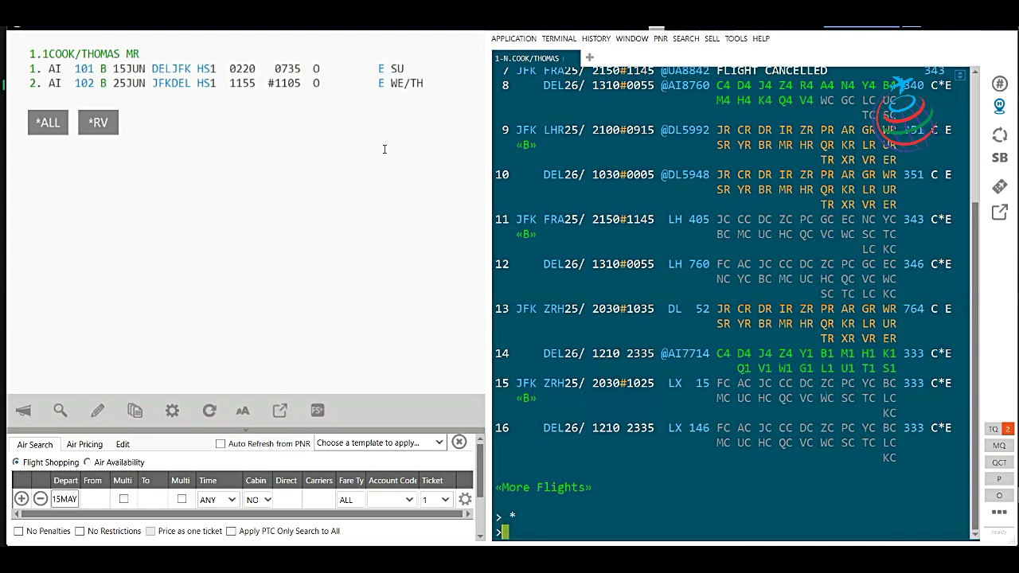
Add a Delhi phone contact with P.DELT* and the contact's phone number.
type("PRINT")
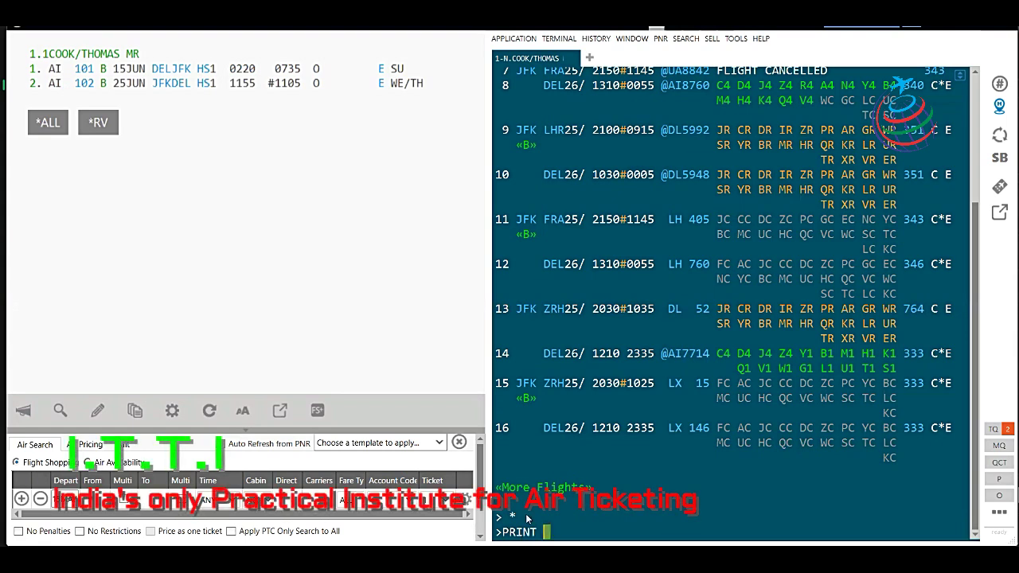
key("BackSpace")
key("BackSpace")
key("BackSpace")
key("BackSpace")
key("BackSpace")
type("P.DEL")
type("T")
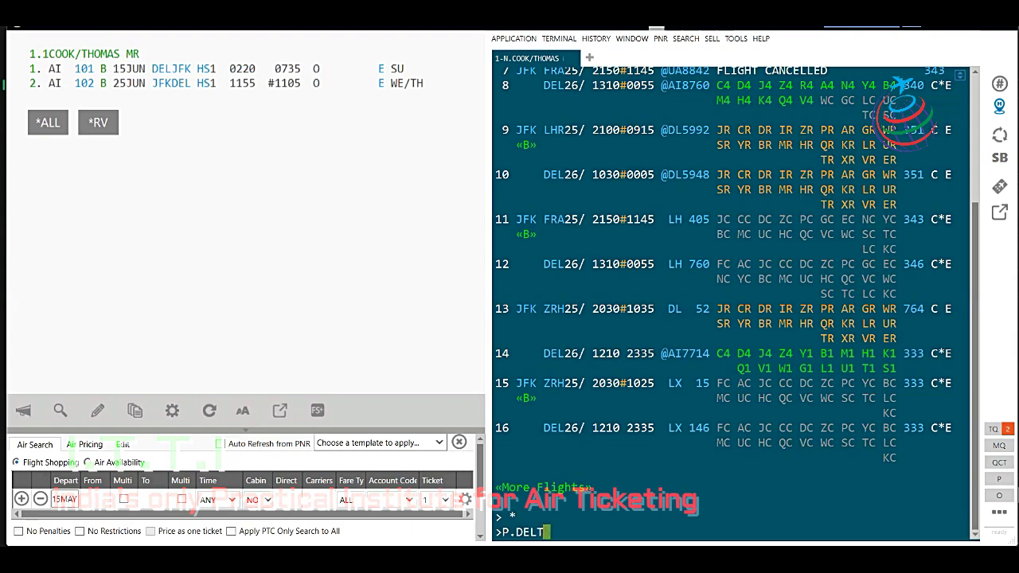
type("*")
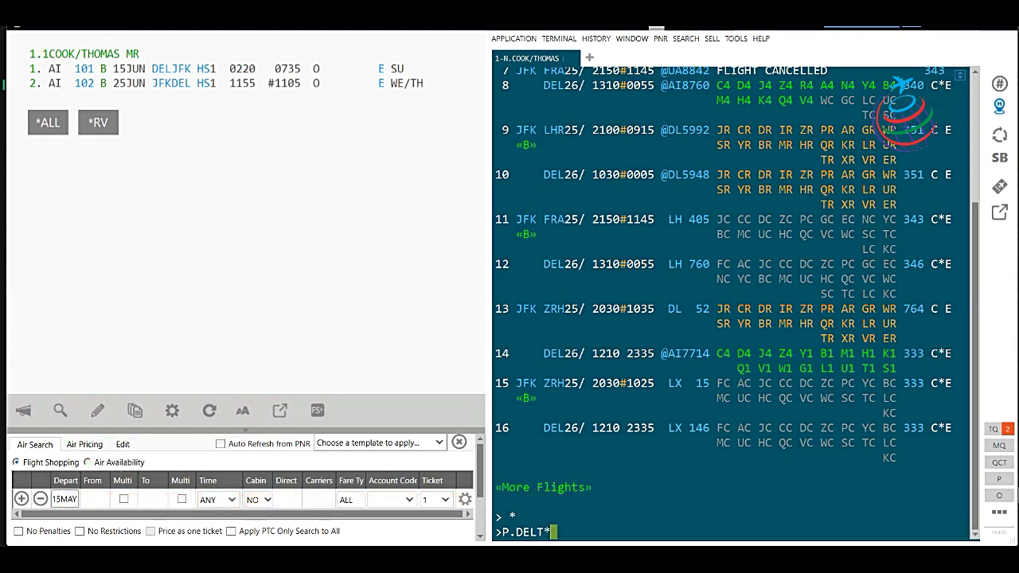
type("858585858585")
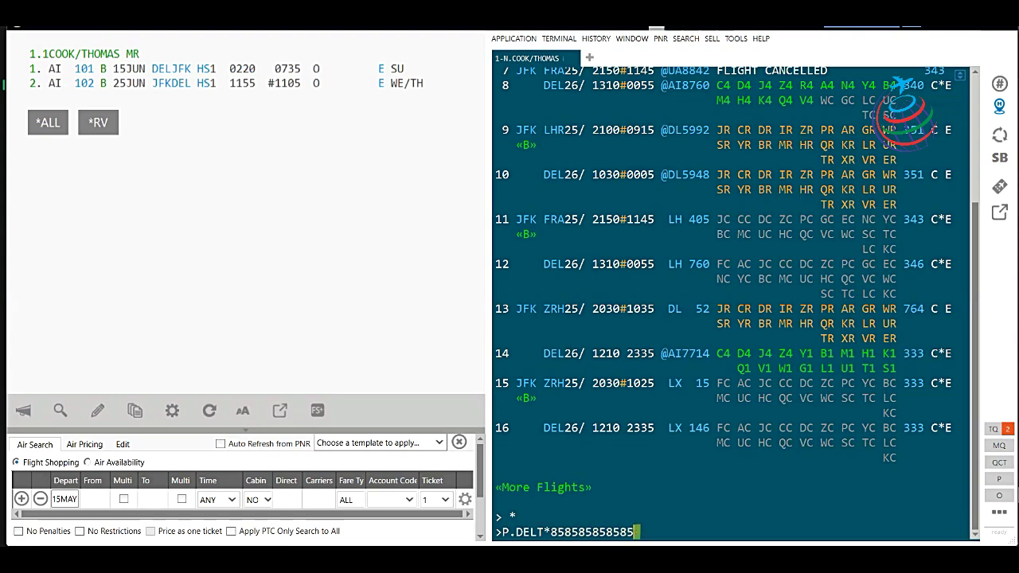
key("Return")
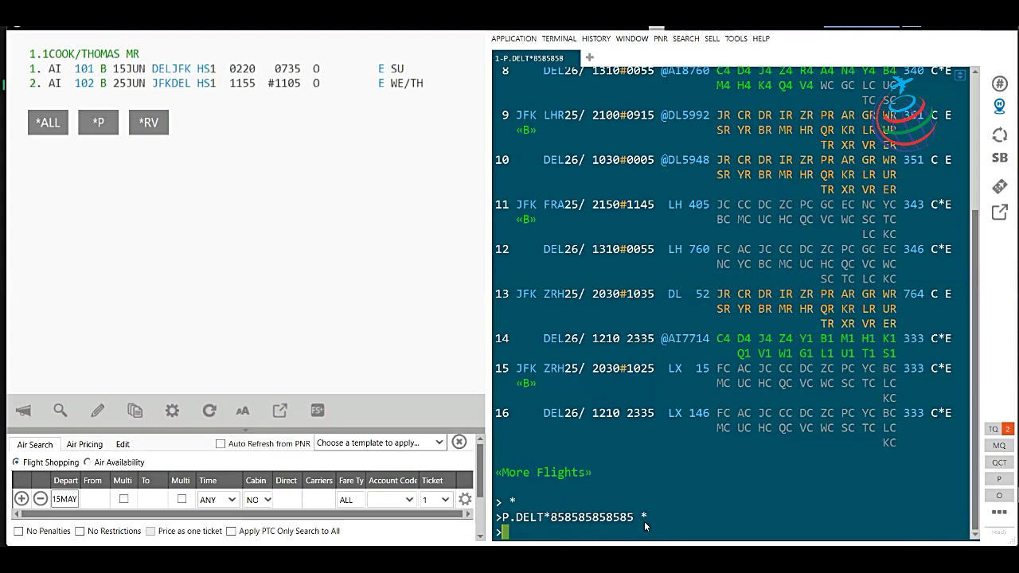
Add the T.T* ticketing arrangement and attempt ER, which returns NEED RECEIVED.
type("T.T*")
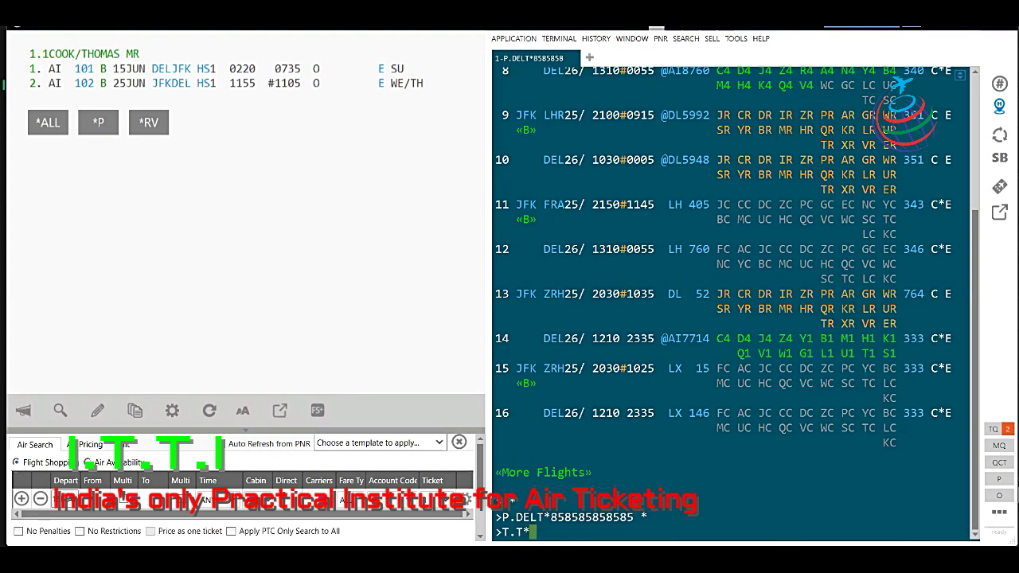
key("Return")
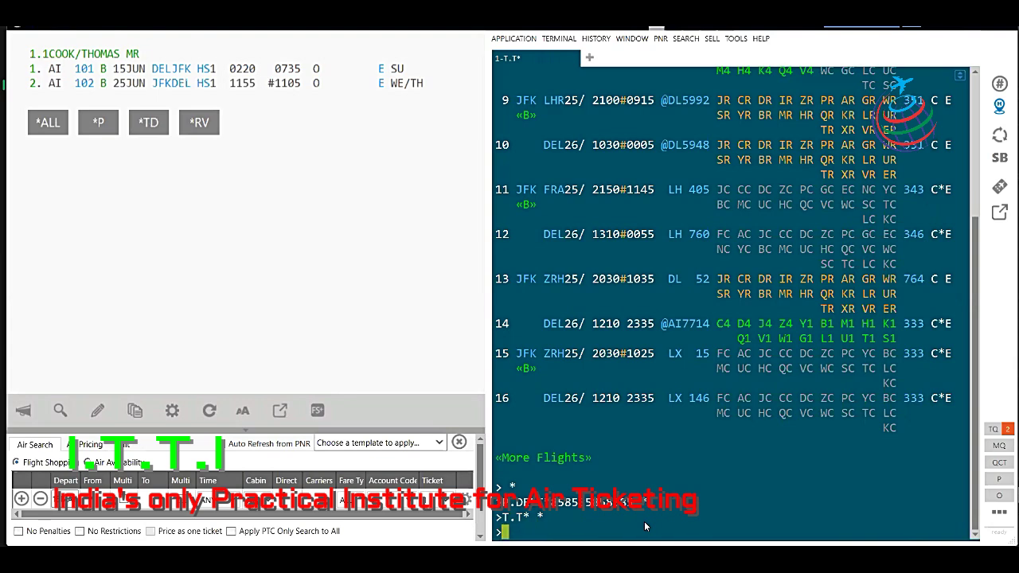
type("ER")
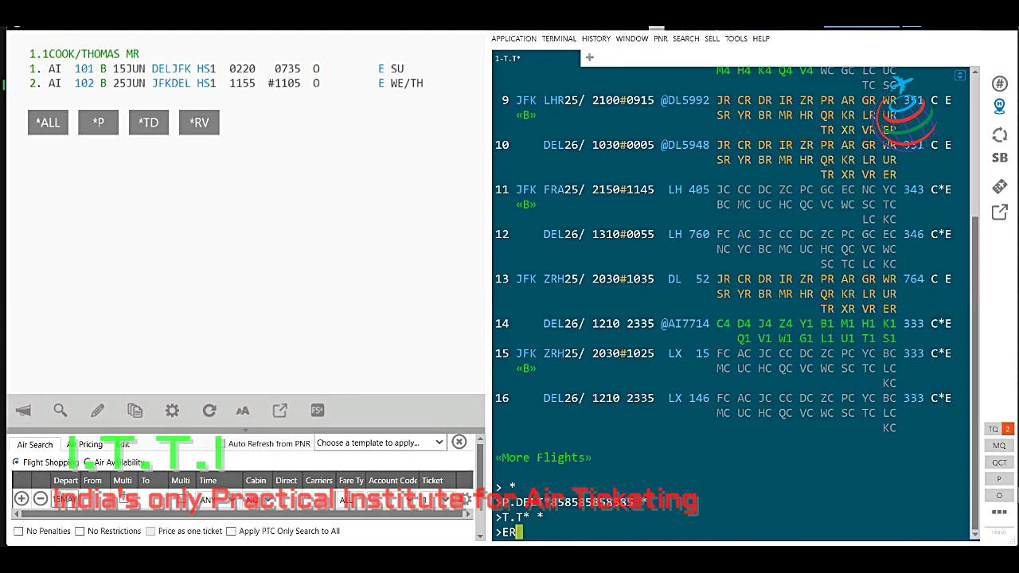
key("Return")
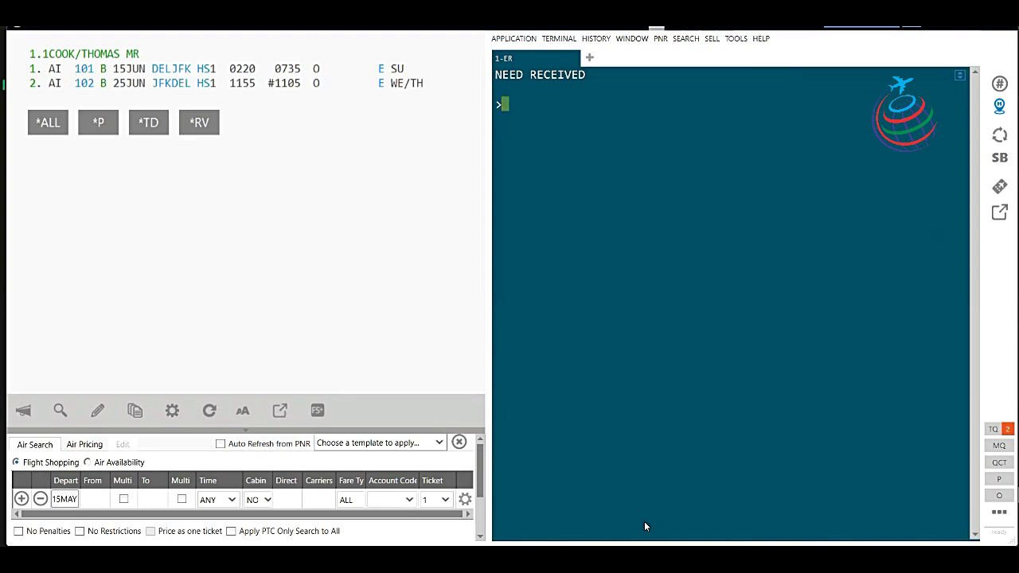
Enter received-from P and end the booking with R.P+ER, getting a record locator.
type("PRINT")
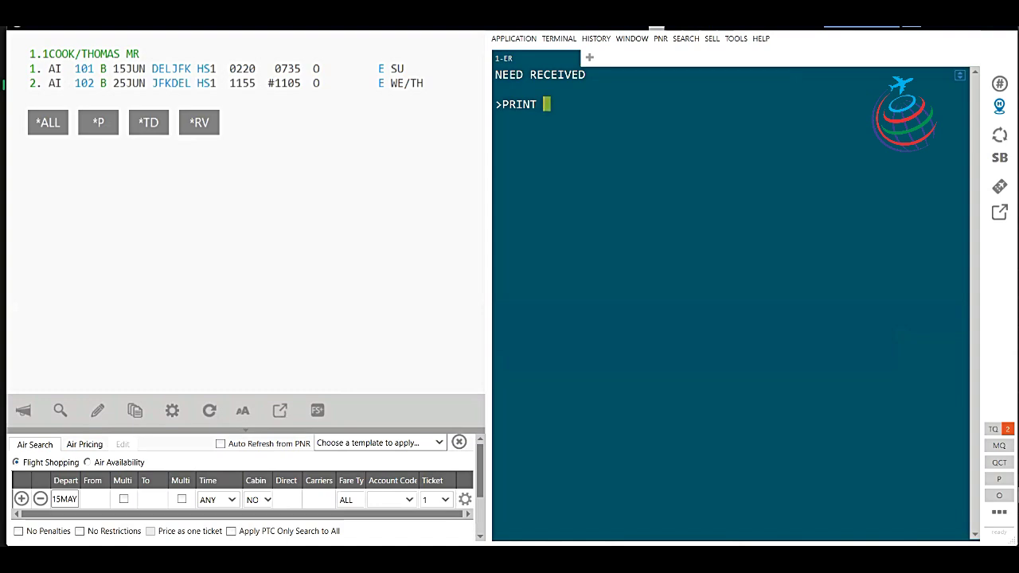
key("BackSpace")
key("BackSpace")
key("BackSpace")
key("BackSpace")
key("BackSpace")
key("BackSpace")
type("R.")
type("X")
key("BackSpace")
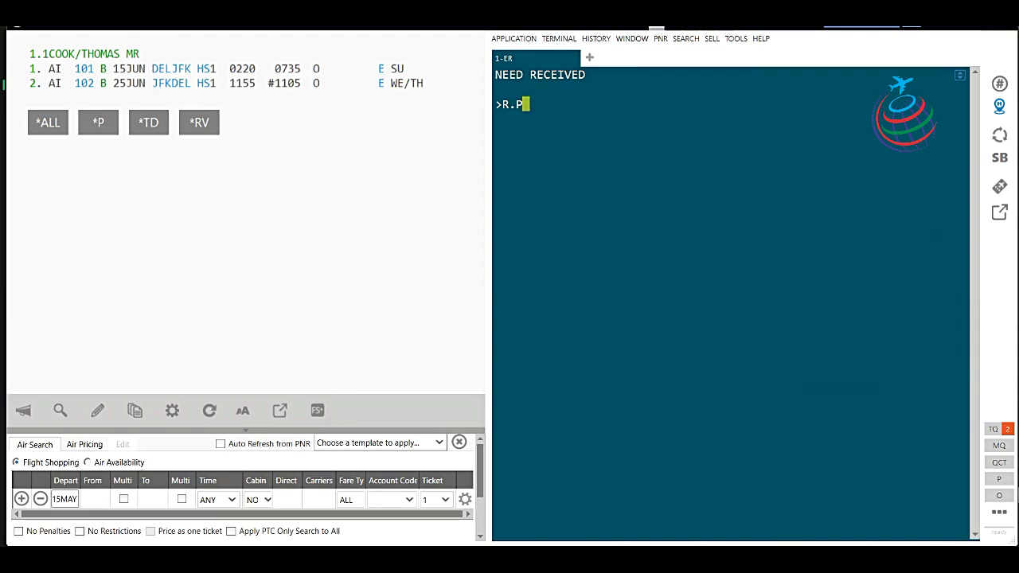
type("+ER")
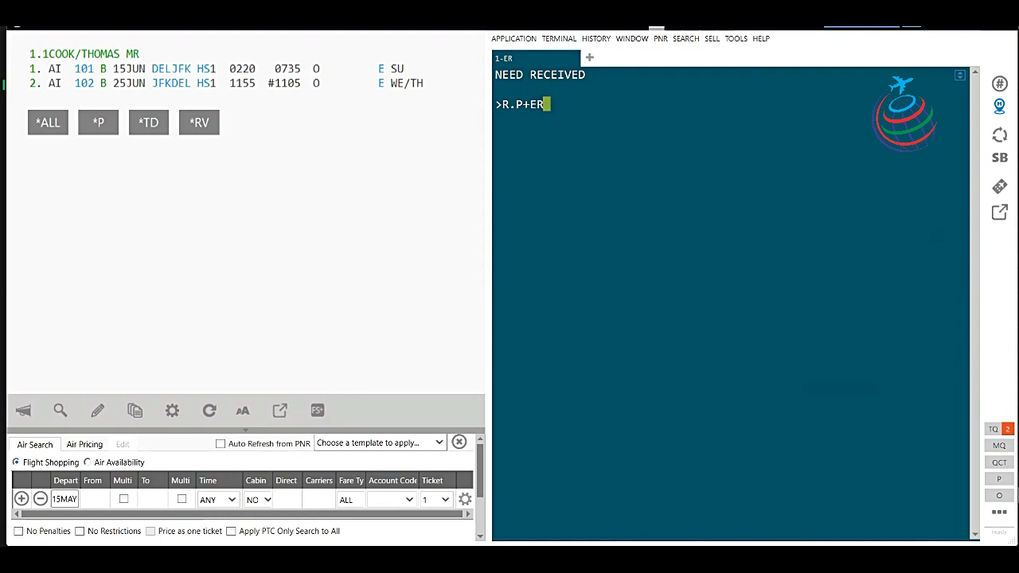
key("Return")
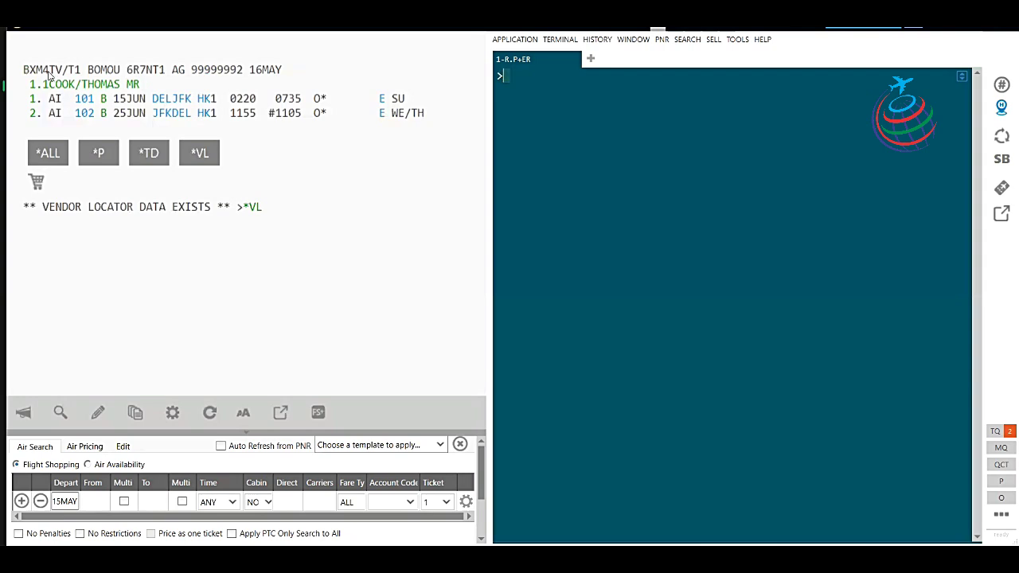
Highlight the record locator and show the airline's vendor locator via *VL.
left_click_drag(23, 69, 62, 68)
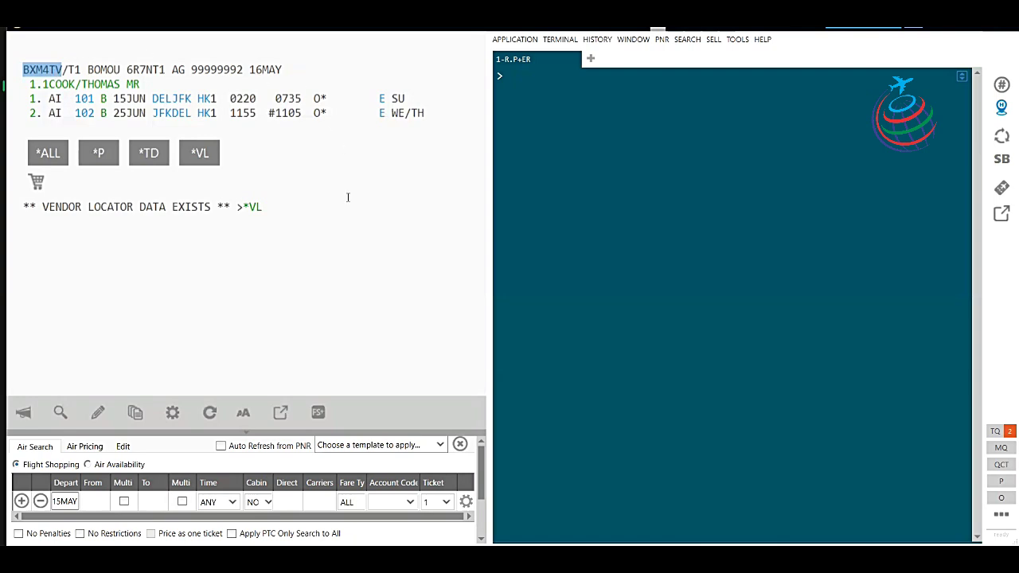
left_click(254, 207)
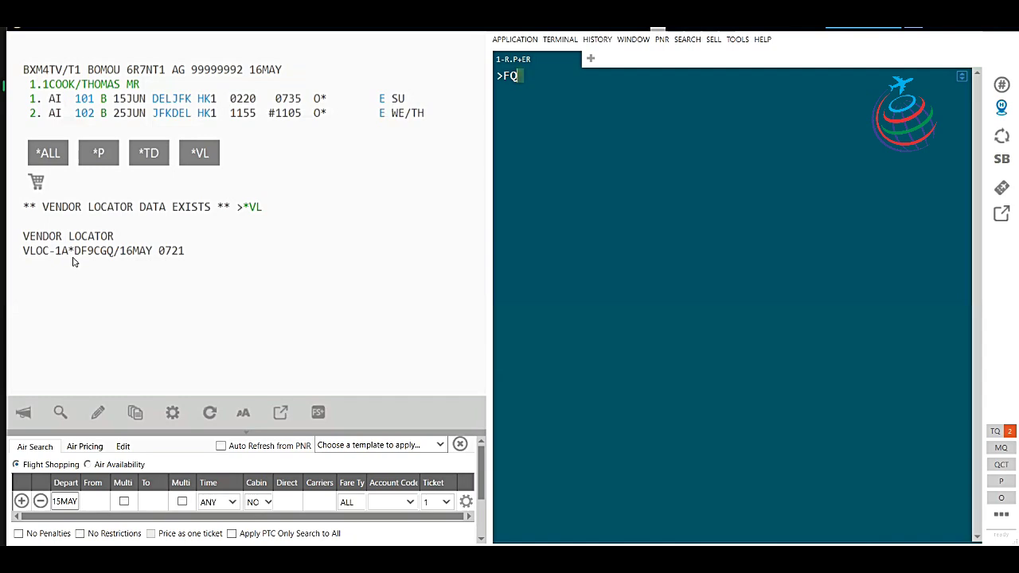
Price the itinerary with a fare quote, filing a 310064 INR fare.
type("BB")
key("BackSpace")
key("BackSpace")
key("Return")
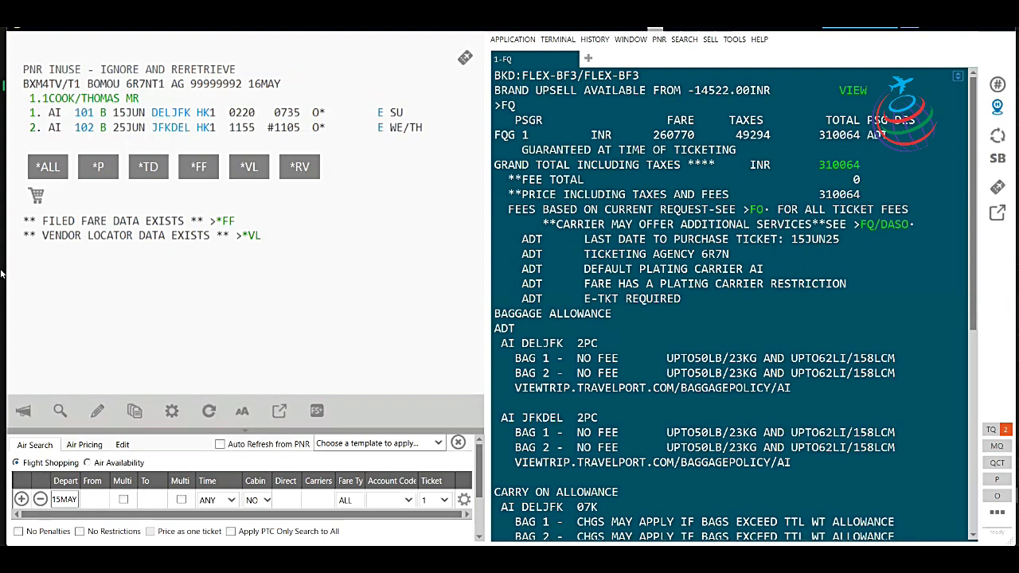
Review the filed fare notice and begin the TMU1FS/Z ticket-modifier entry.
left_click_drag(44, 221, 184, 220)
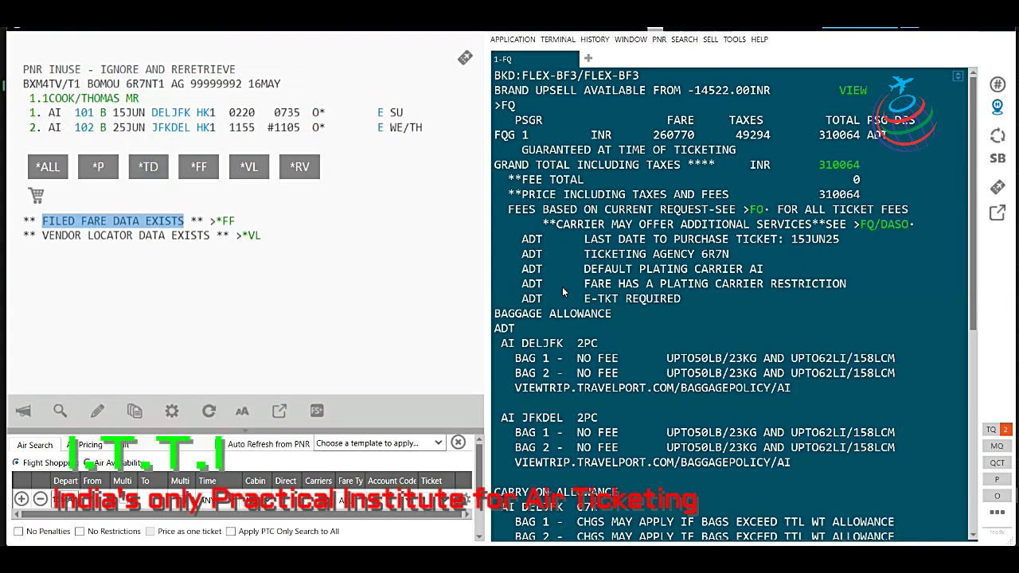
scroll(562, 293, "down", 8)
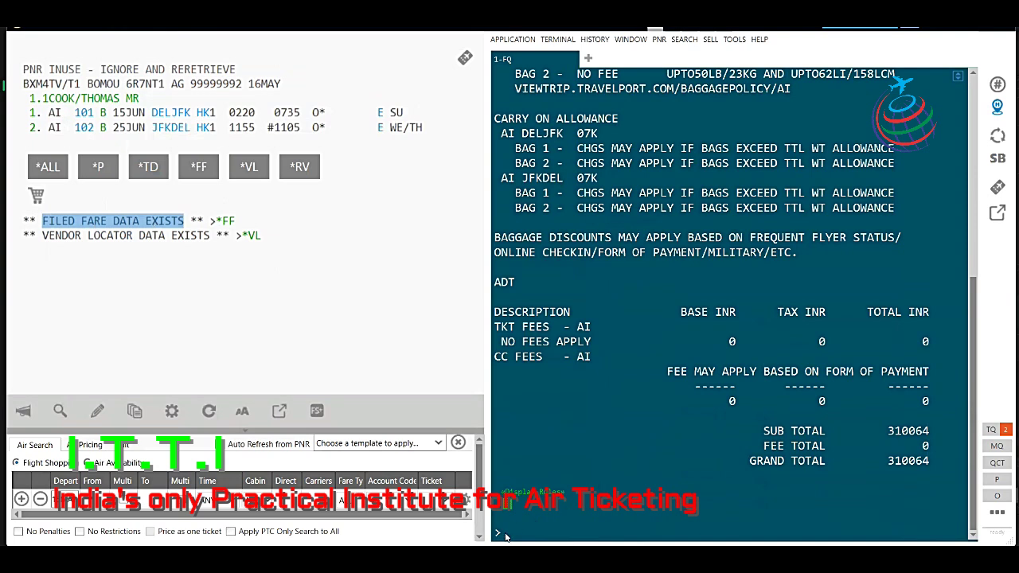
left_click(508, 536)
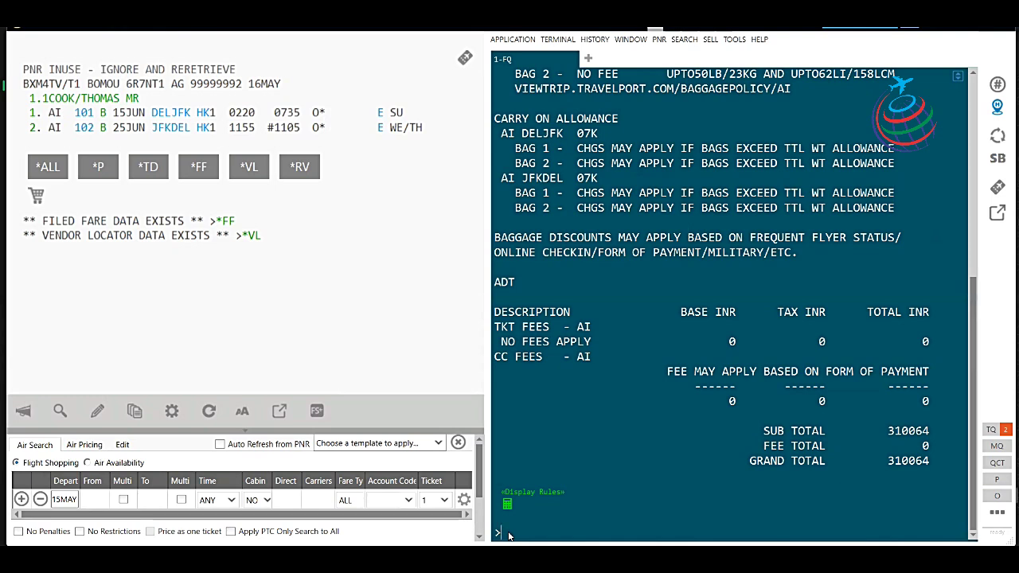
type("T")
type("1FS/Z")
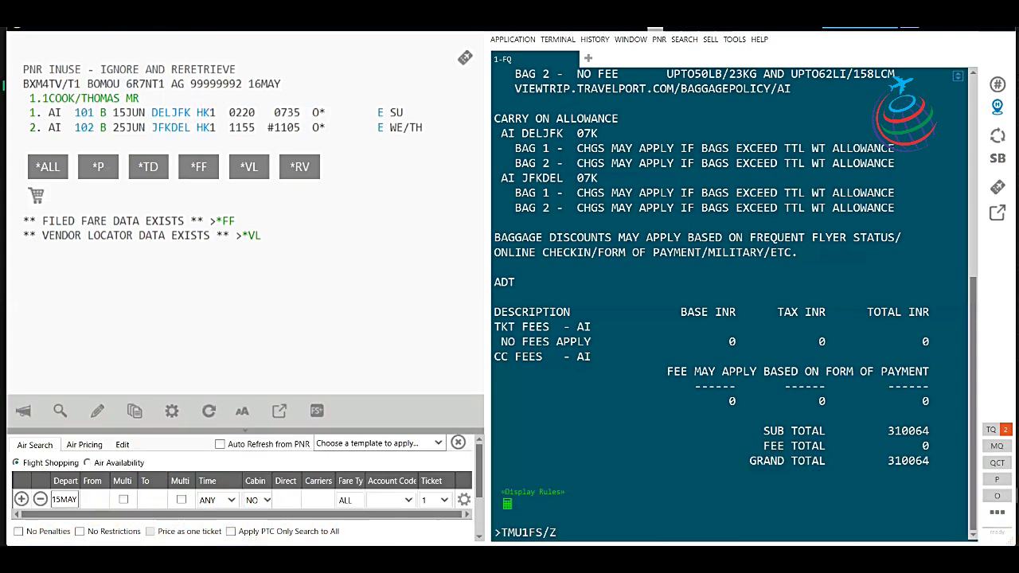
Submit TMU1FS/Z0 to store filed fare 1 with zero commission, then check the PNR warning.
type("0")
key("Return")
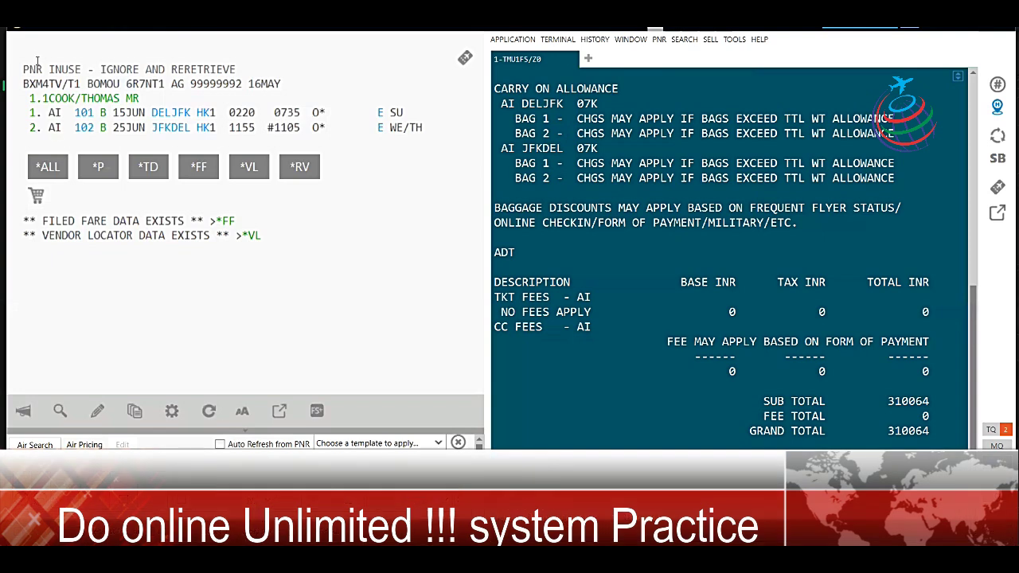
left_click_drag(22, 69, 238, 69)
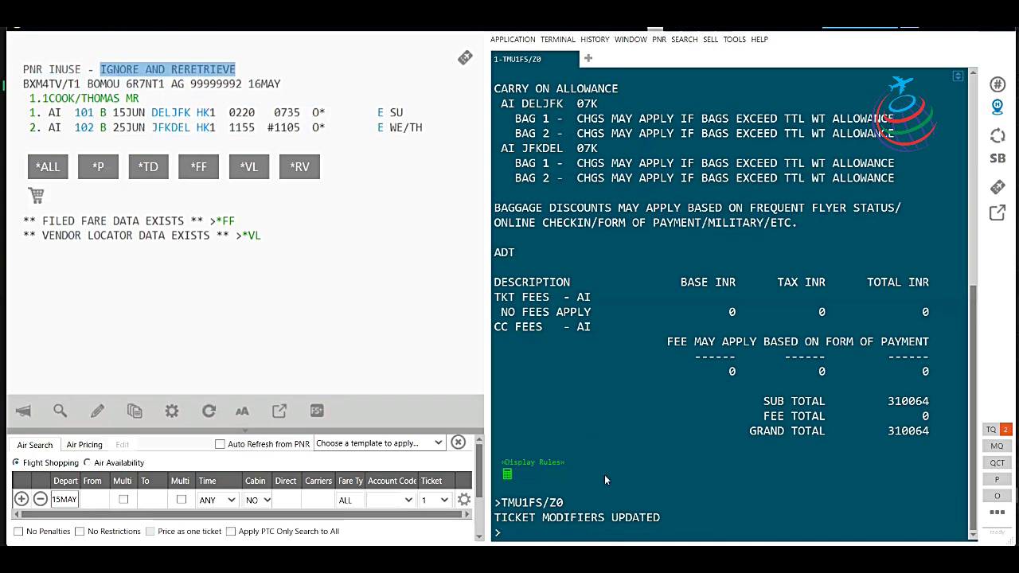
left_click(525, 533)
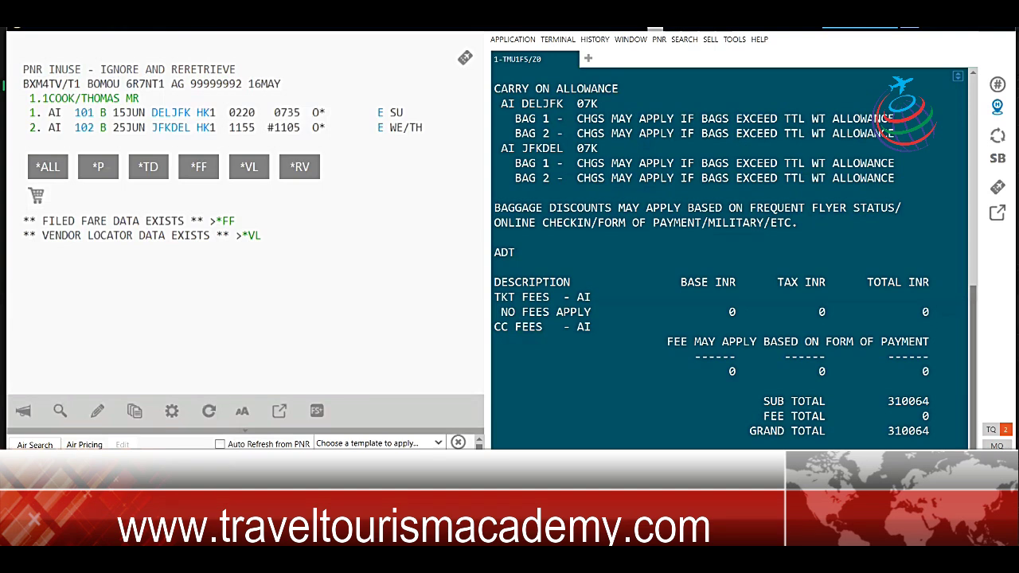
Re-retrieve the booking with IR and view the Air India vendor remark about the missing contact.
type("IR")
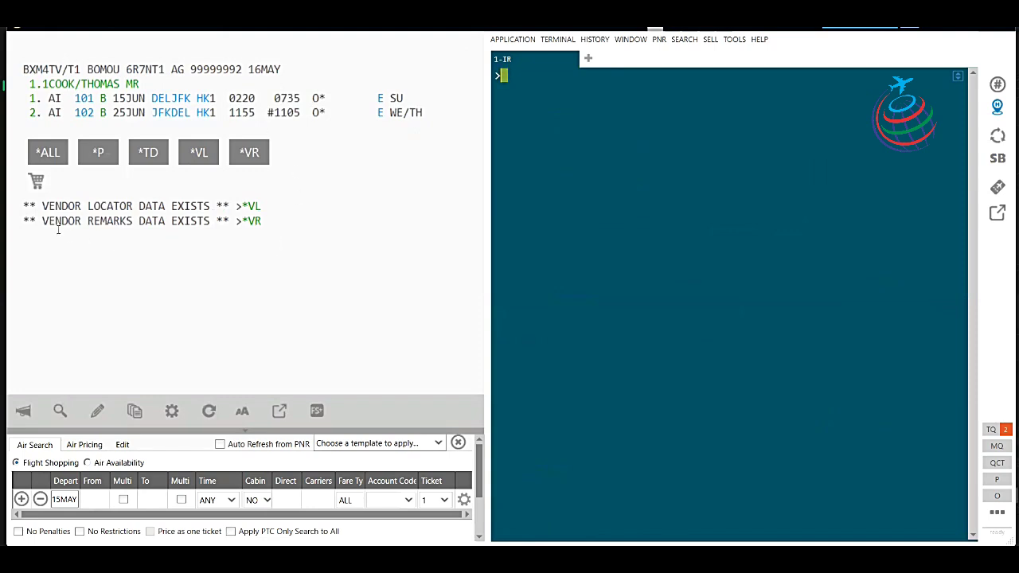
left_click(256, 225)
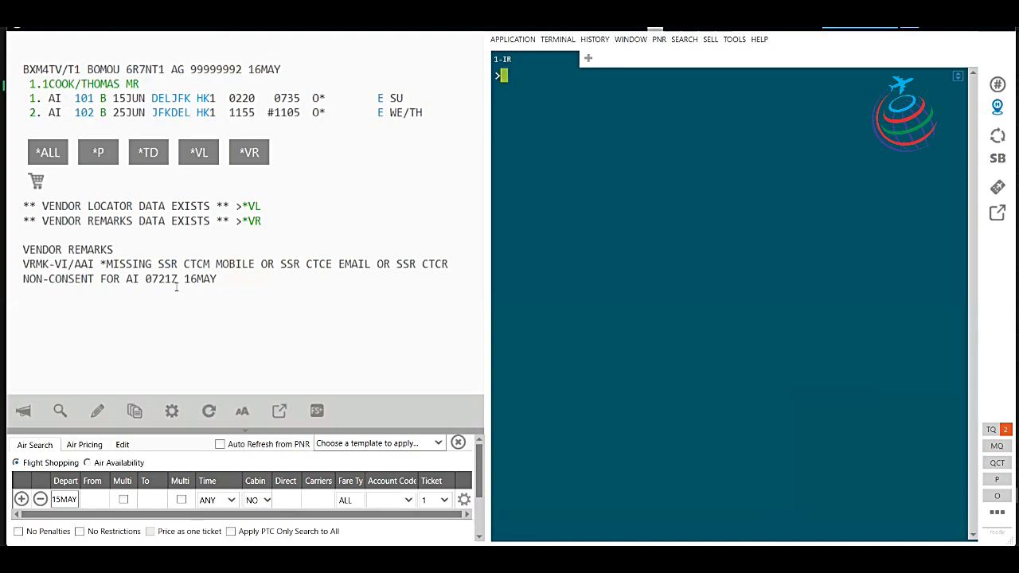
type("SI.P1")
Add an SSR CTCM HK1 entry for Air India with passenger 1's mobile number.
type("/SSR")
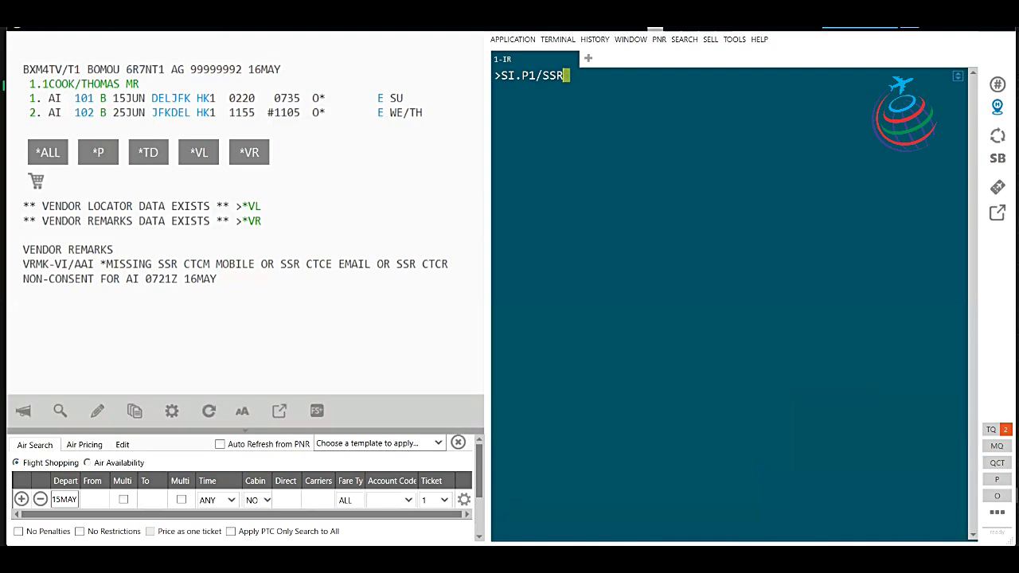
type("CTCMAI")
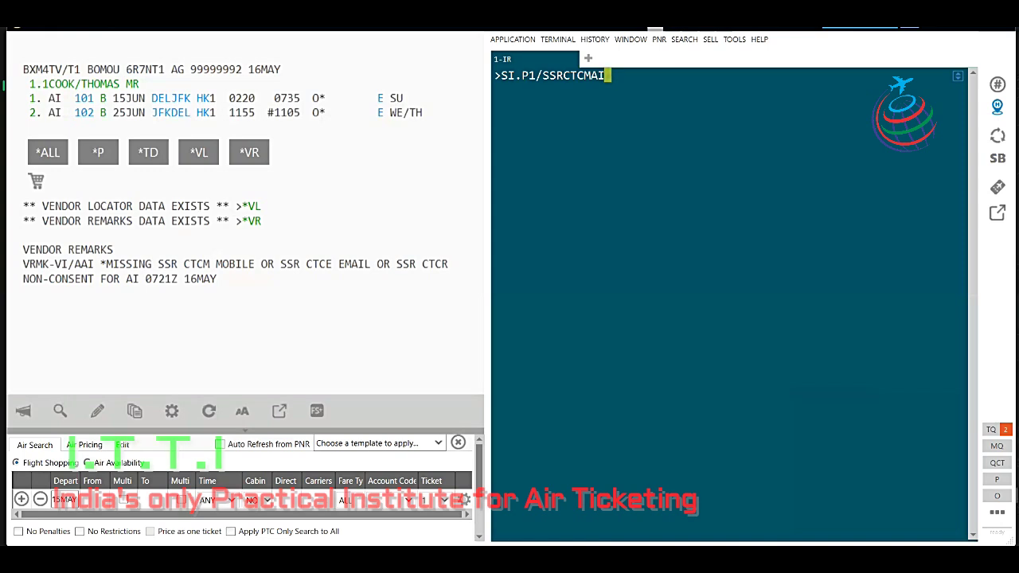
type("HK1")
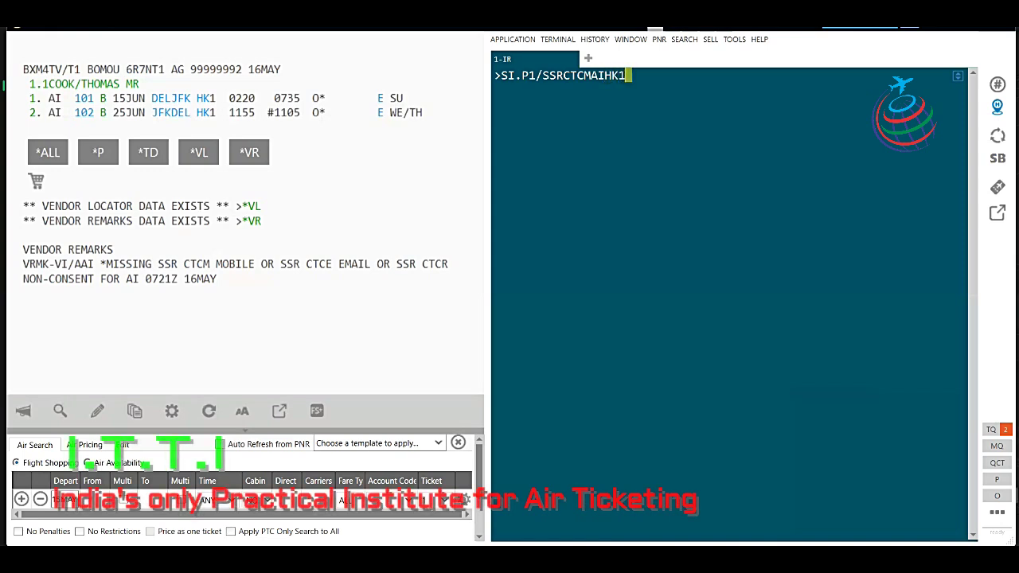
type("/")
type("858")
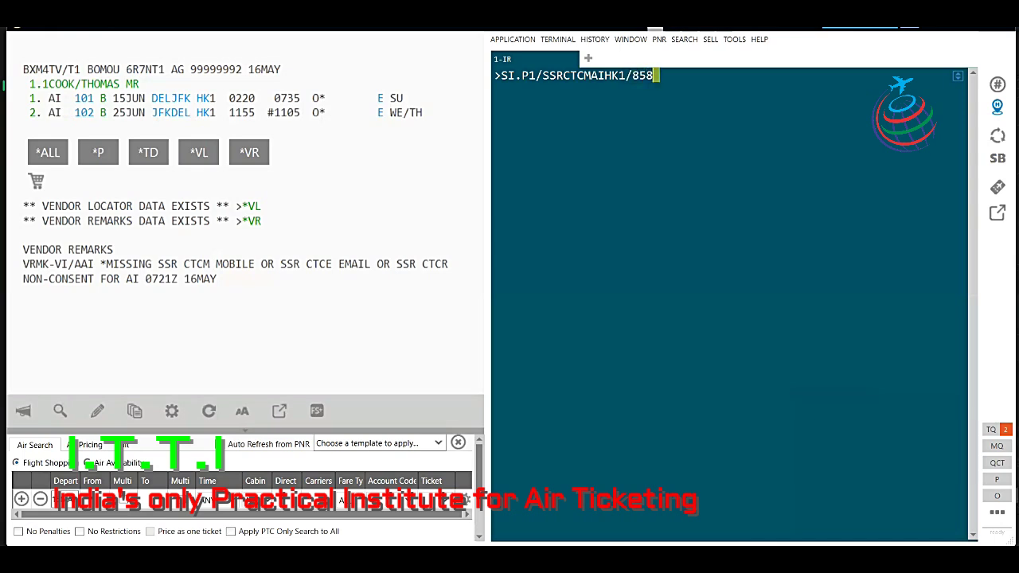
type("585858585")
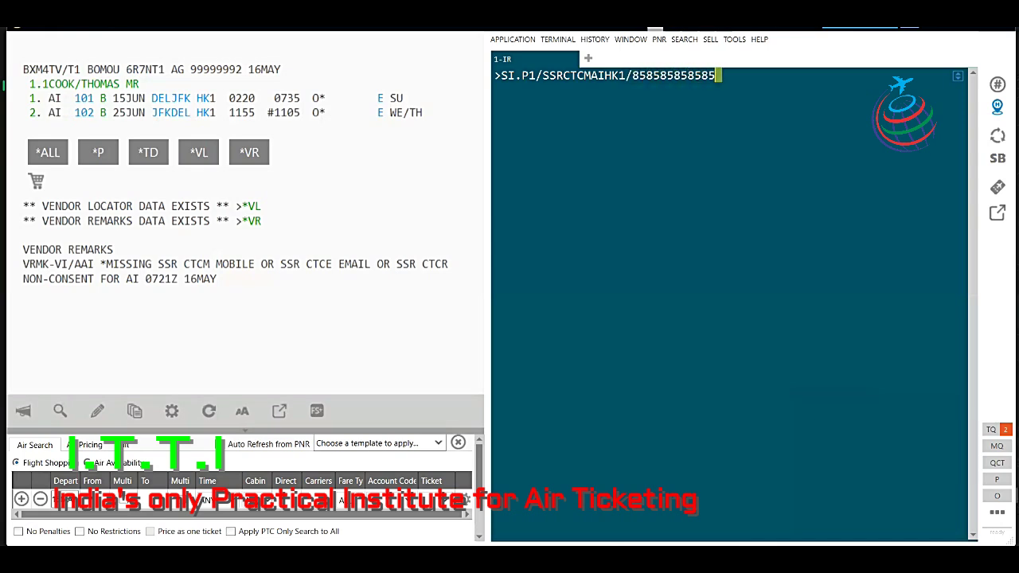
key("Return")
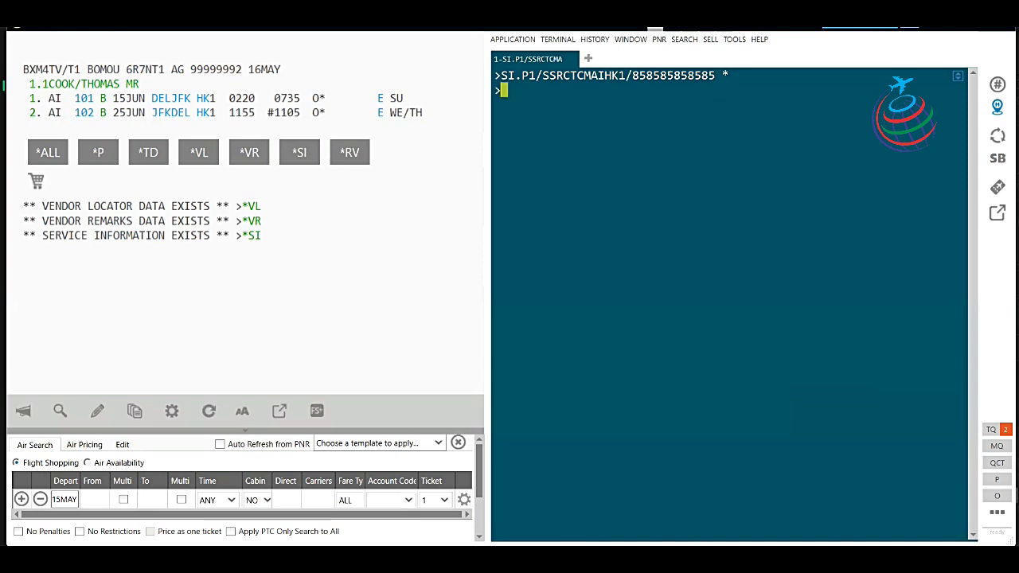
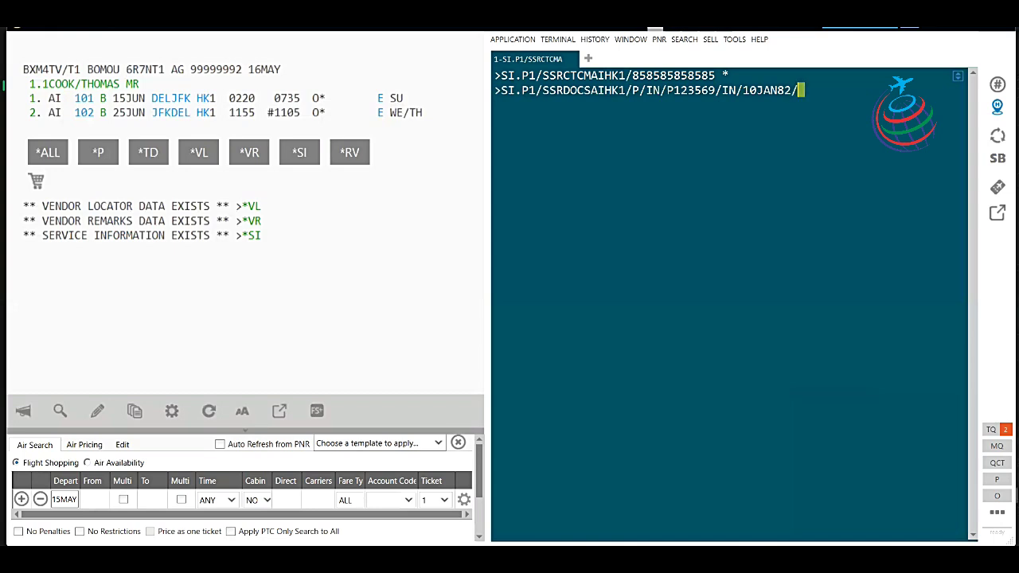
Complete the passport entry with gender M, expiry 30JUL27 and the passenger's surname and first name.
key("BackSpace")
type("F")
key("BackSpace")
type("M/30JUL27/")
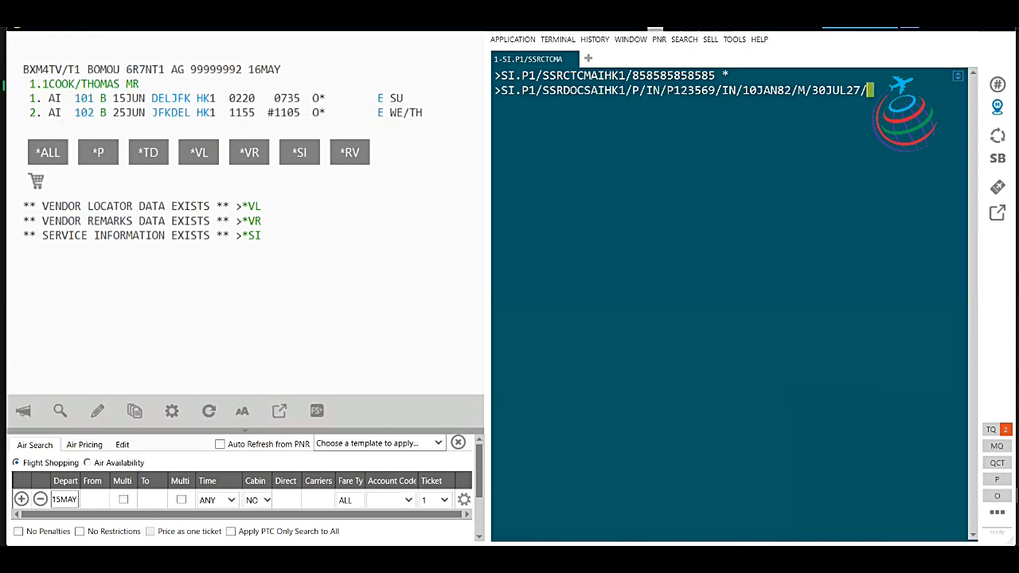
type("COOK/THOMAS")
key("Return")
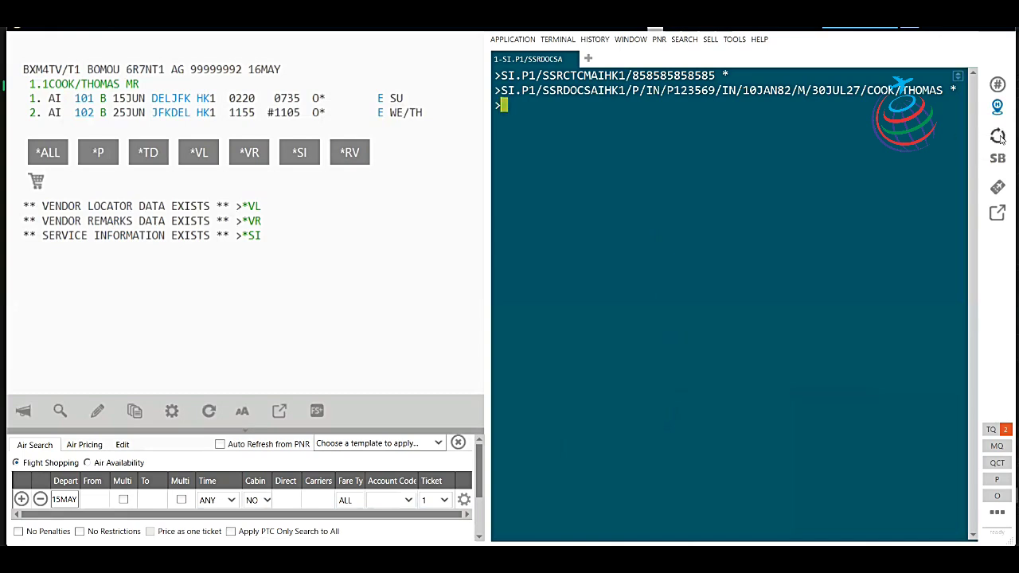
Resend the earlier TMU1FS/Z0 ticket-modifier entry from the command history.
left_click(999, 136)
scroll(912, 234, "down", 2)
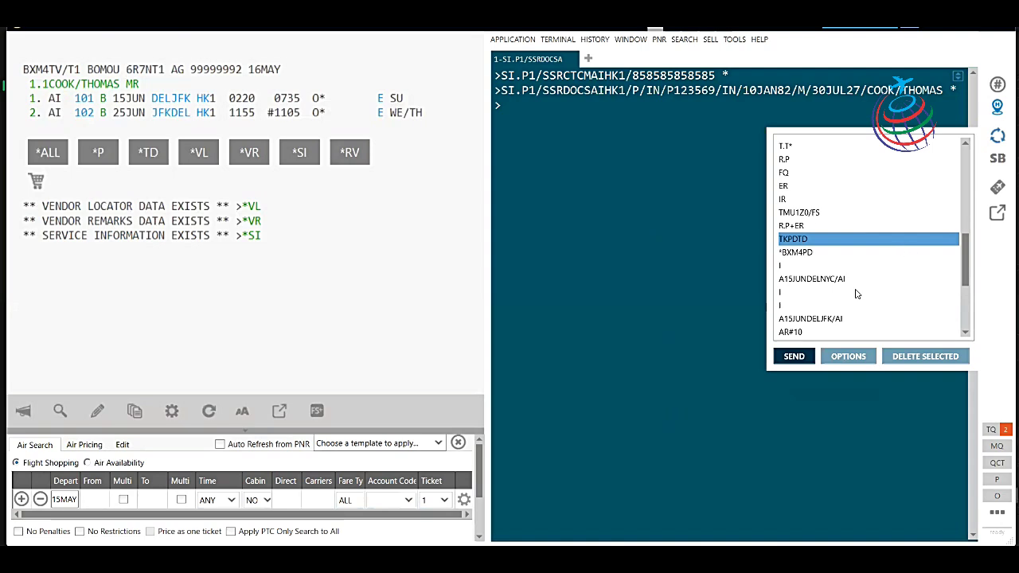
scroll(856, 294, "down", 3)
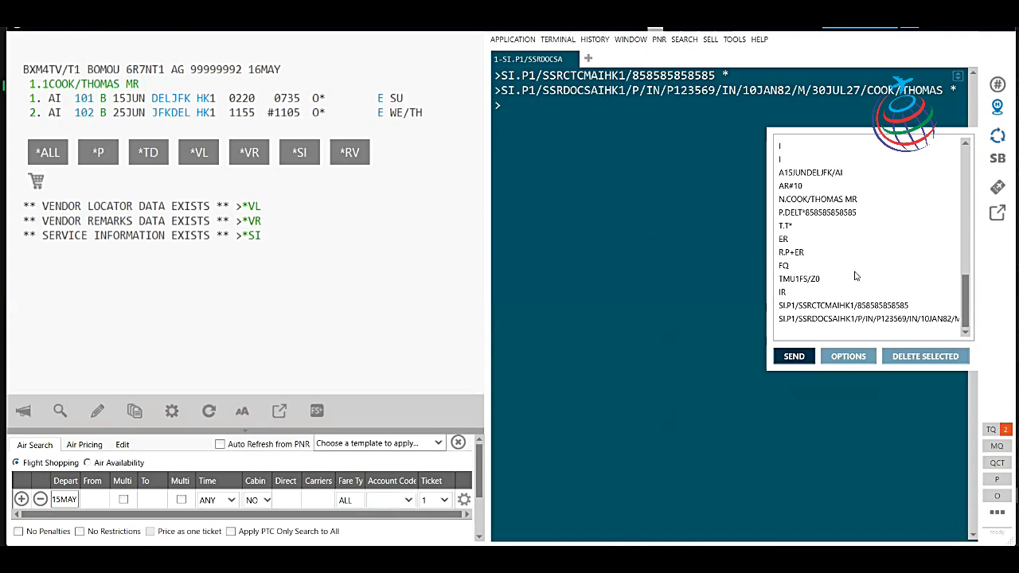
scroll(884, 245, "up", 2)
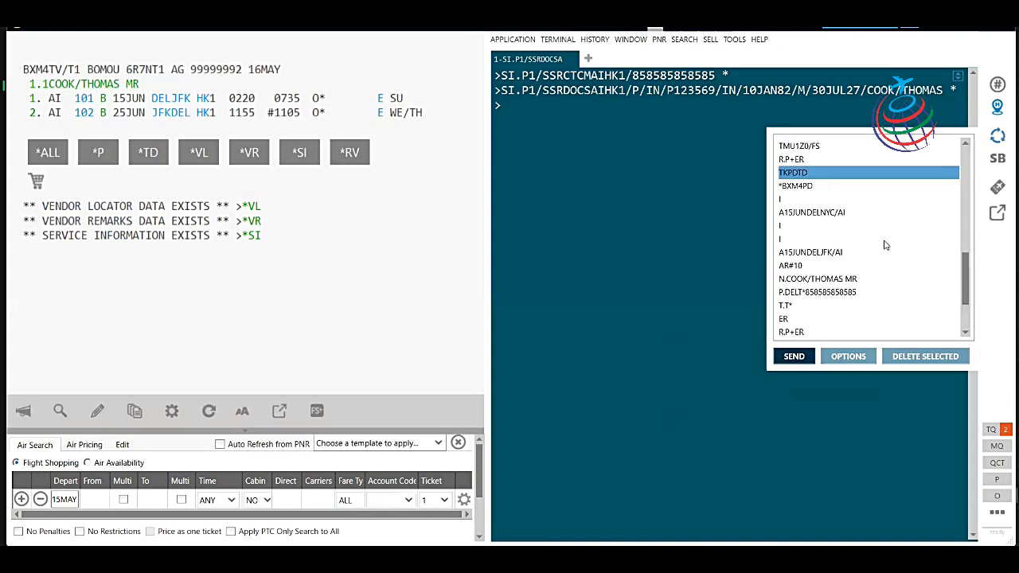
scroll(876, 247, "down", 2)
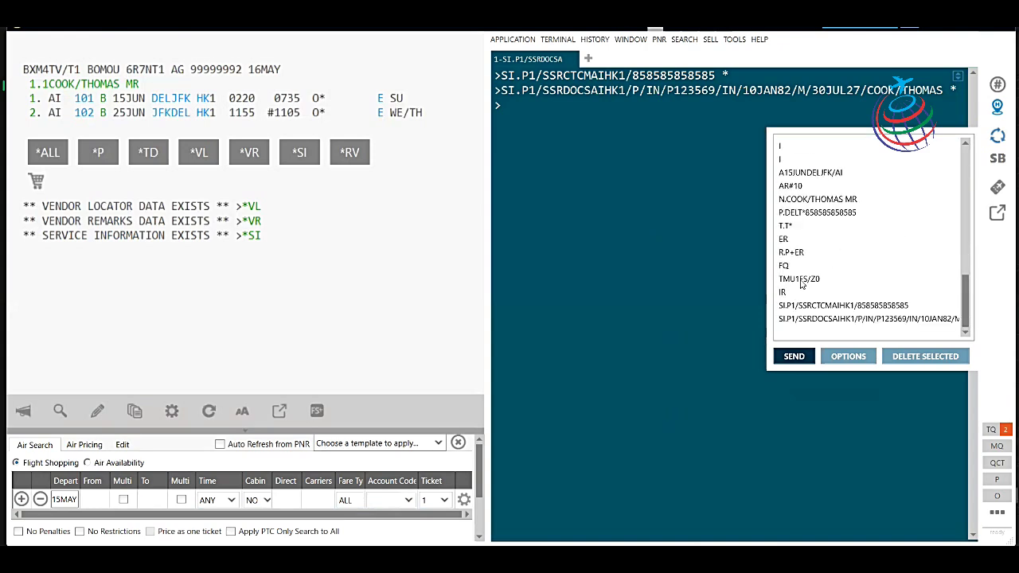
left_click(801, 280)
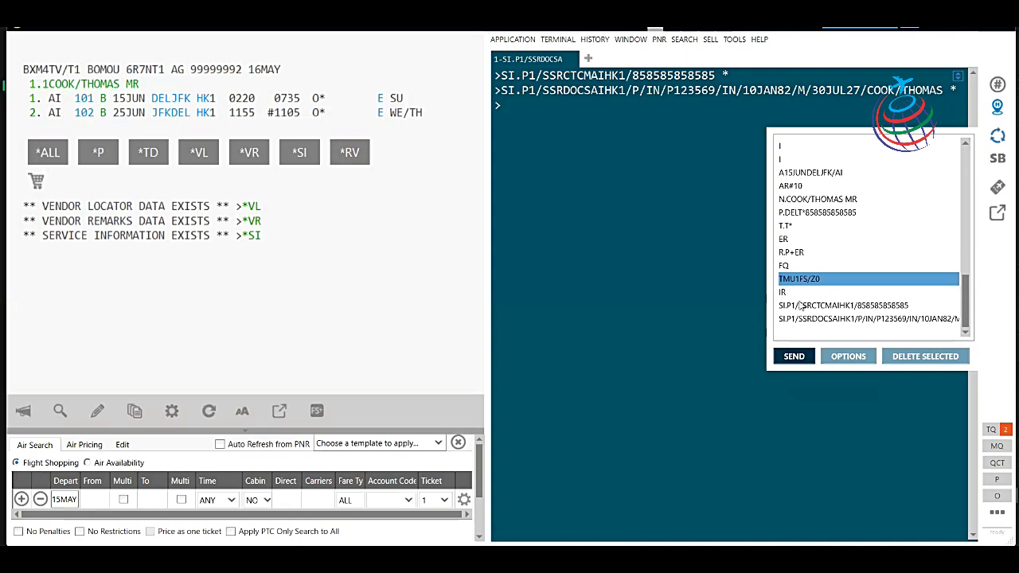
left_click(794, 357)
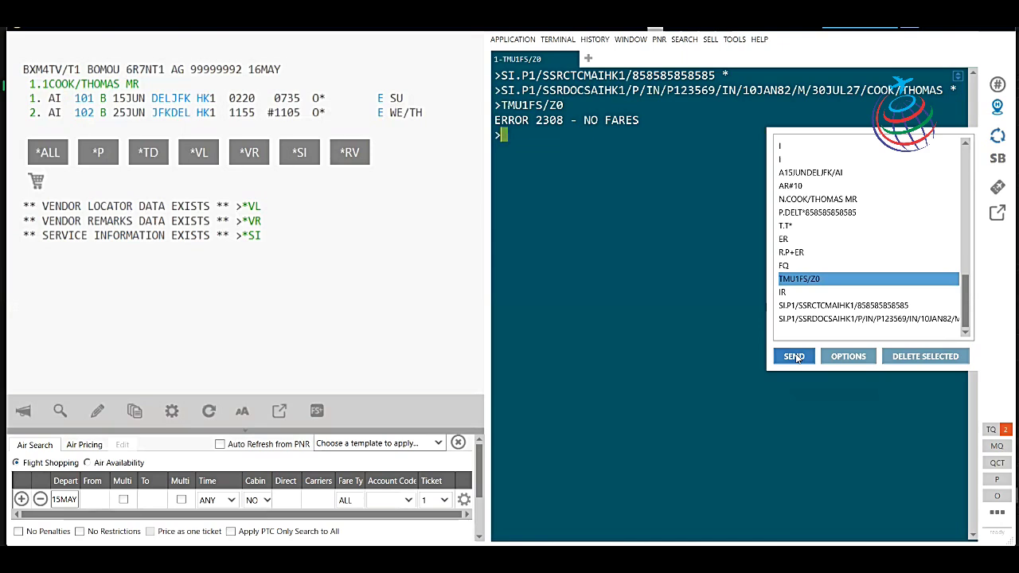
Re-price the itinerary with FQ and send the corrected TMU1Z0/FS ticket-modifier update.
scroll(888, 255, "up", 3)
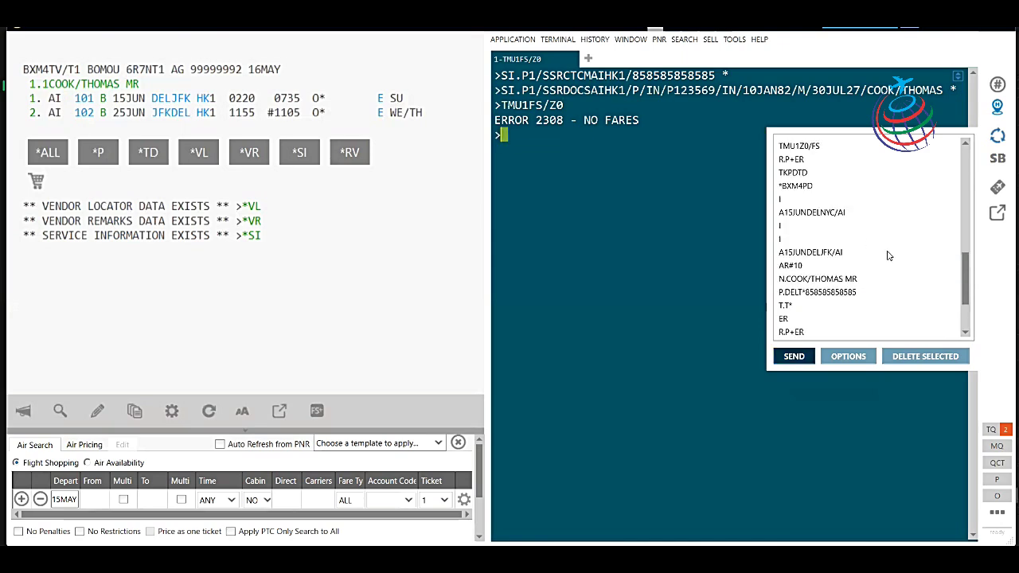
scroll(889, 256, "down", 3)
scroll(888, 256, "up", 3)
left_click(791, 150)
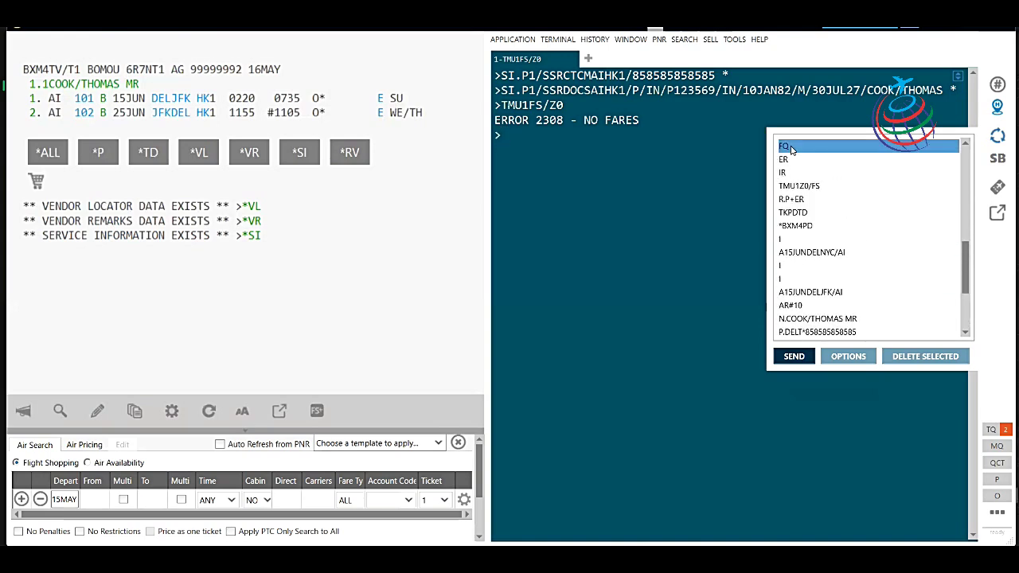
left_click(788, 358)
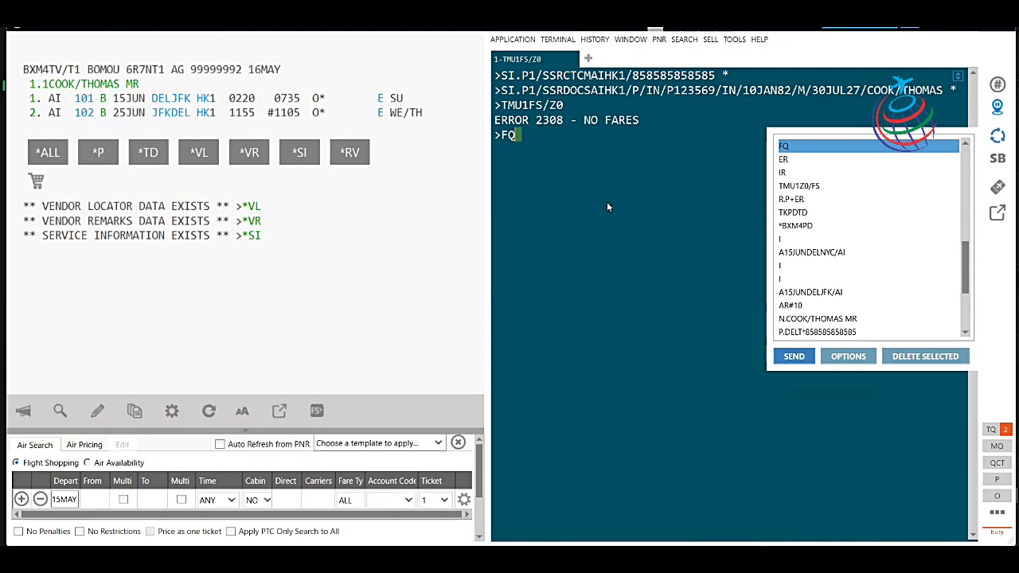
key("Return")
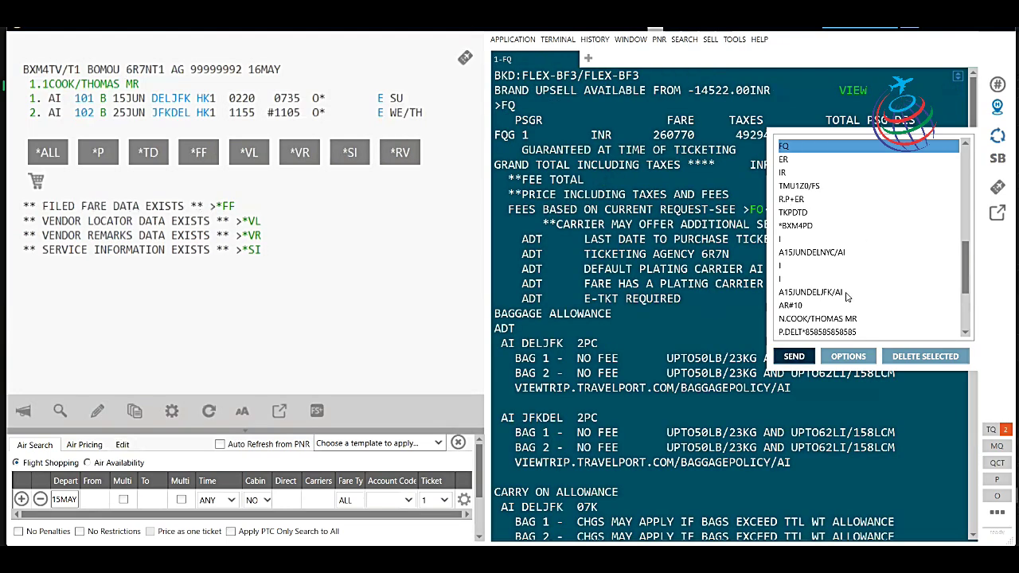
left_click(798, 188)
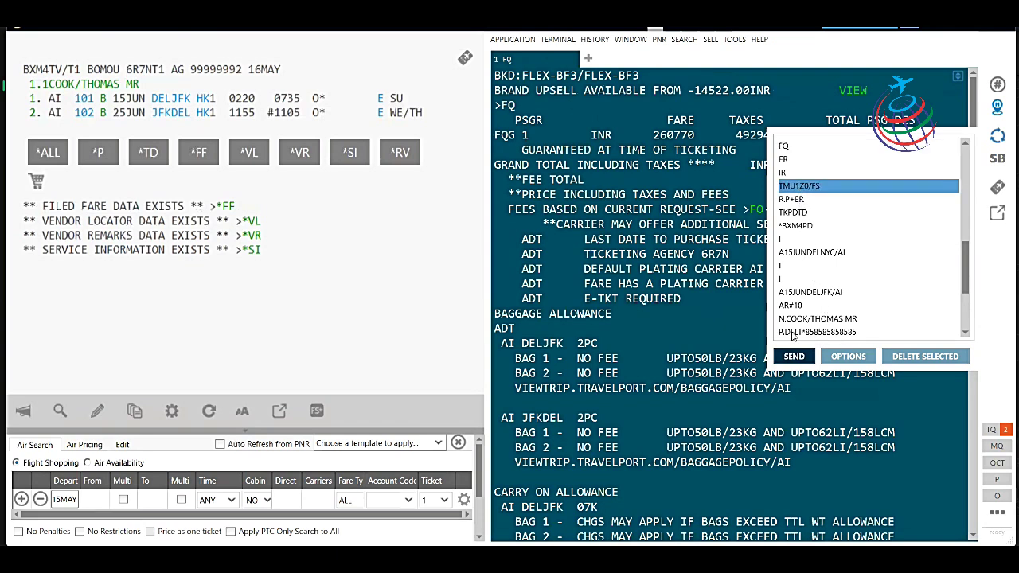
left_click(794, 357)
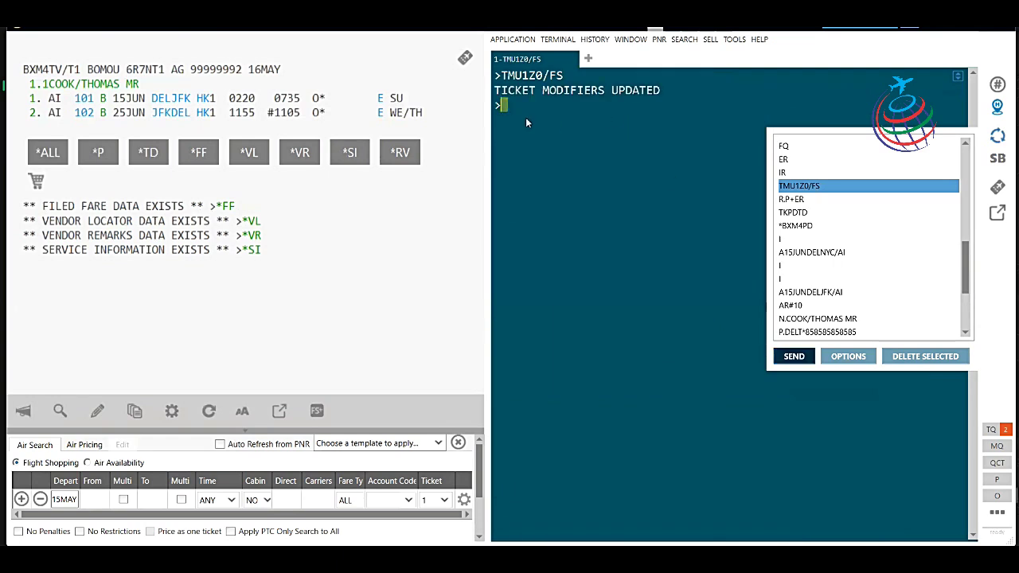
Send R.P+ER to record received-from and end the transaction, then clear the stray notes at the prompt.
left_click(558, 127)
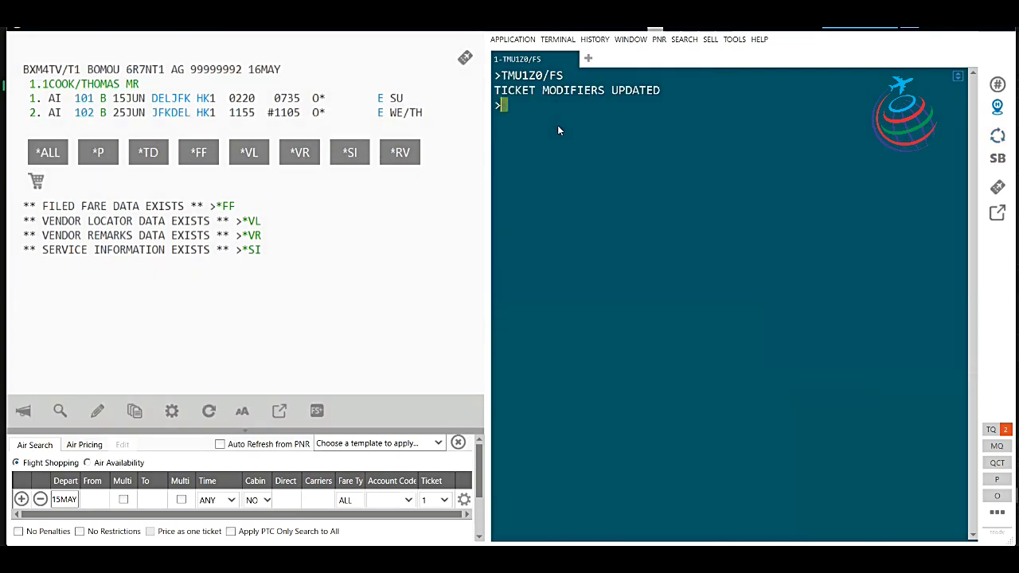
type("R.P+ER")
key("Return")
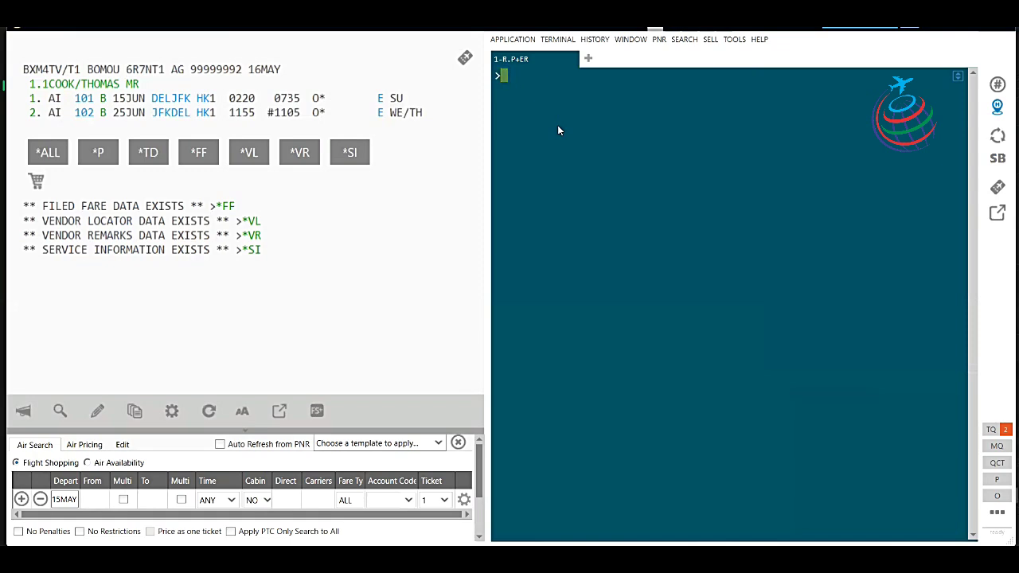
type("FQ>>> TMU1FS/Z0")
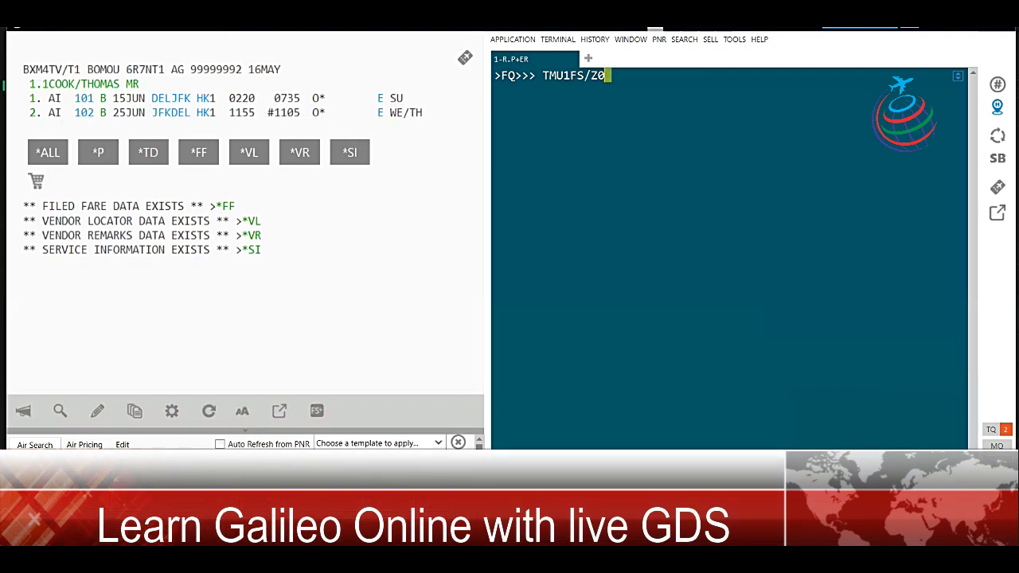
type("R.P")
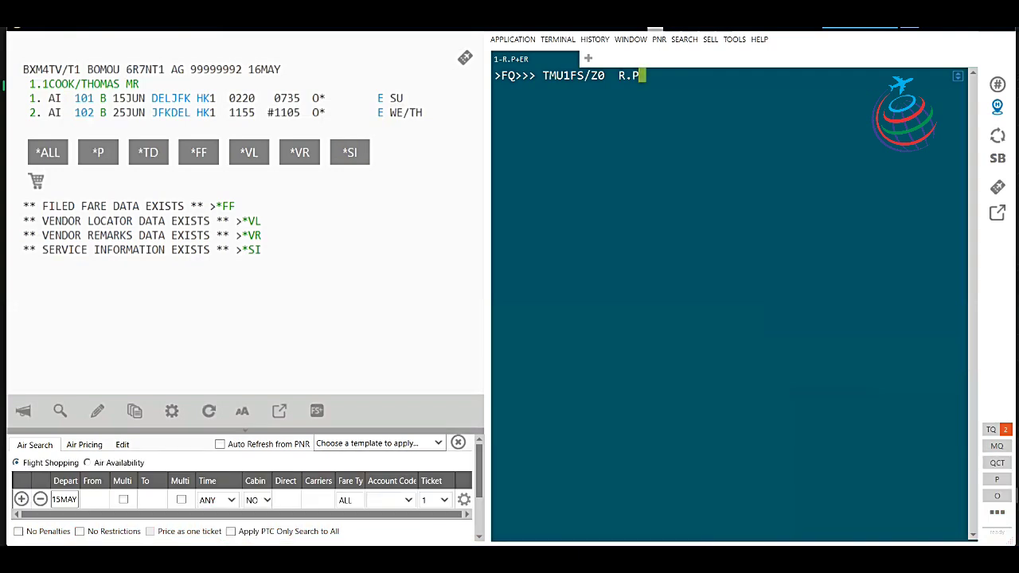
type("  ER")
key("BackSpace")
key("BackSpace")
key("BackSpace")
key("BackSpace")
key("BackSpace")
key("BackSpace")
key("BackSpace")
key("BackSpace")
key("BackSpace")
key("BackSpace")
key("BackSpace")
key("BackSpace")
key("BackSpace")
key("BackSpace")
key("BackSpace")
key("BackSpace")
key("BackSpace")
key("BackSpace")
key("BackSpace")
key("BackSpace")
key("BackSpace")
key("BackSpace")
key("BackSpace")
key("BackSpace")
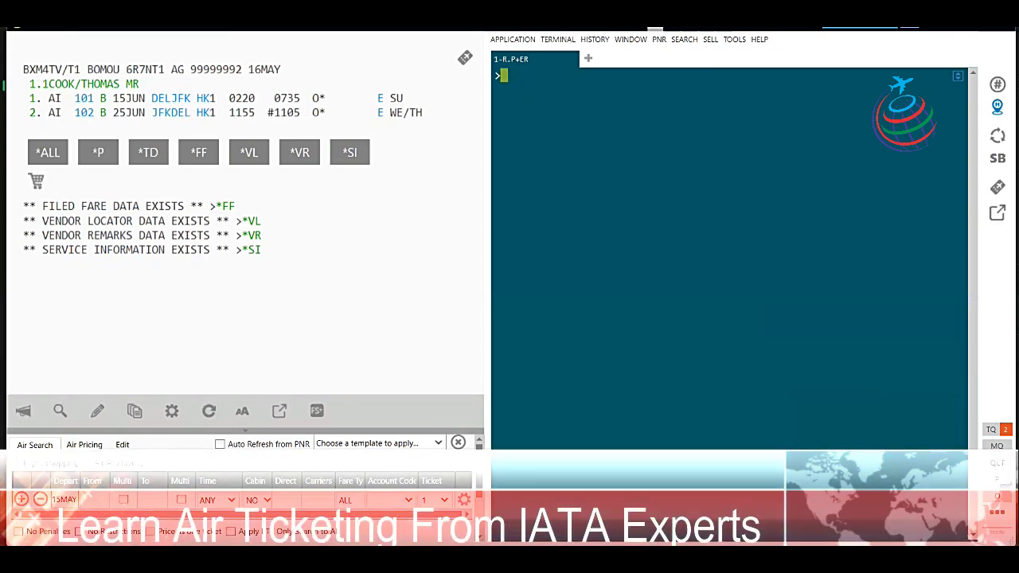
Display the *SI service information and check the CTCM mobile and DOCS passport SSR lines.
left_click(254, 252)
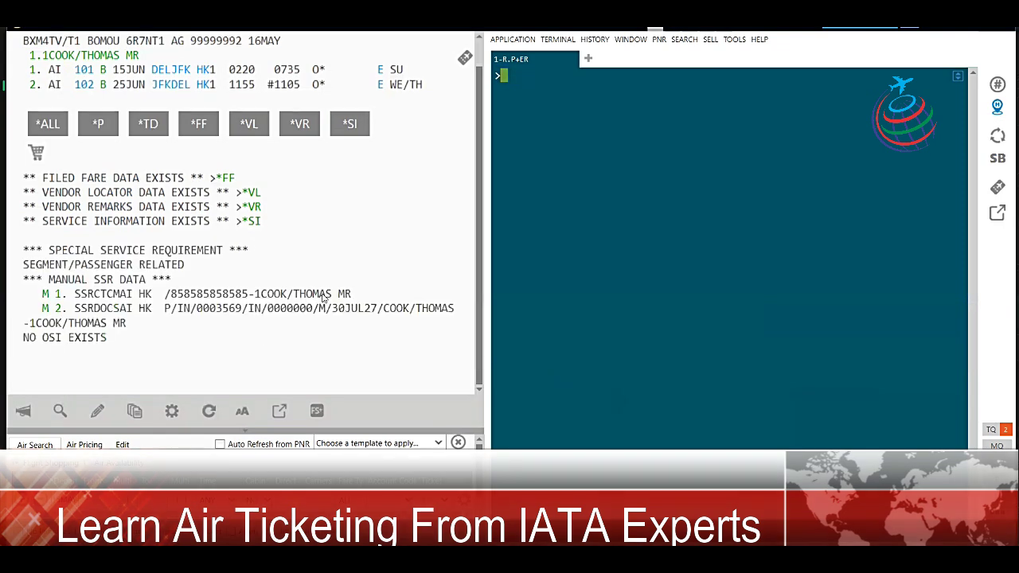
left_click_drag(373, 314, 452, 310)
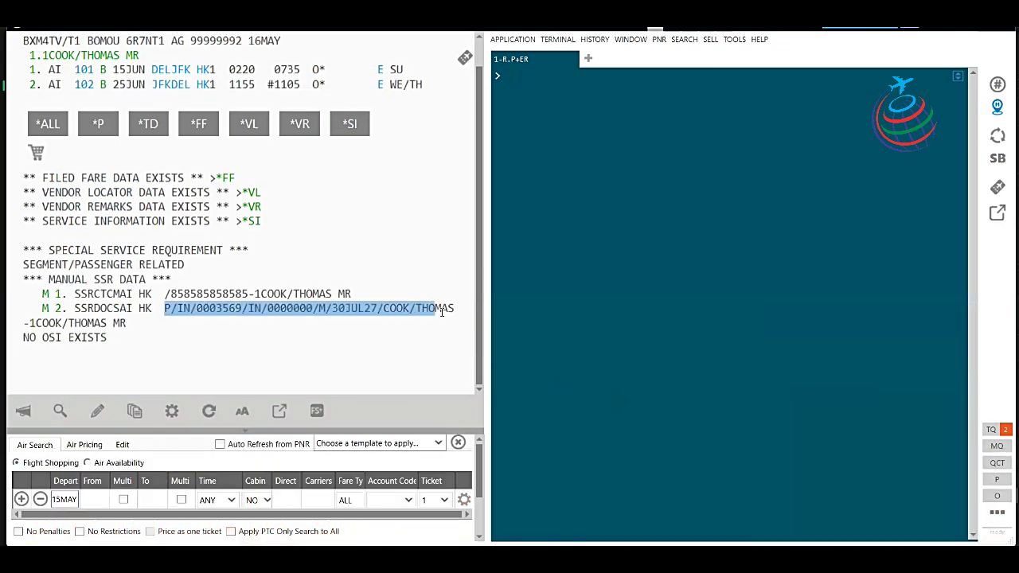
left_click_drag(169, 294, 365, 294)
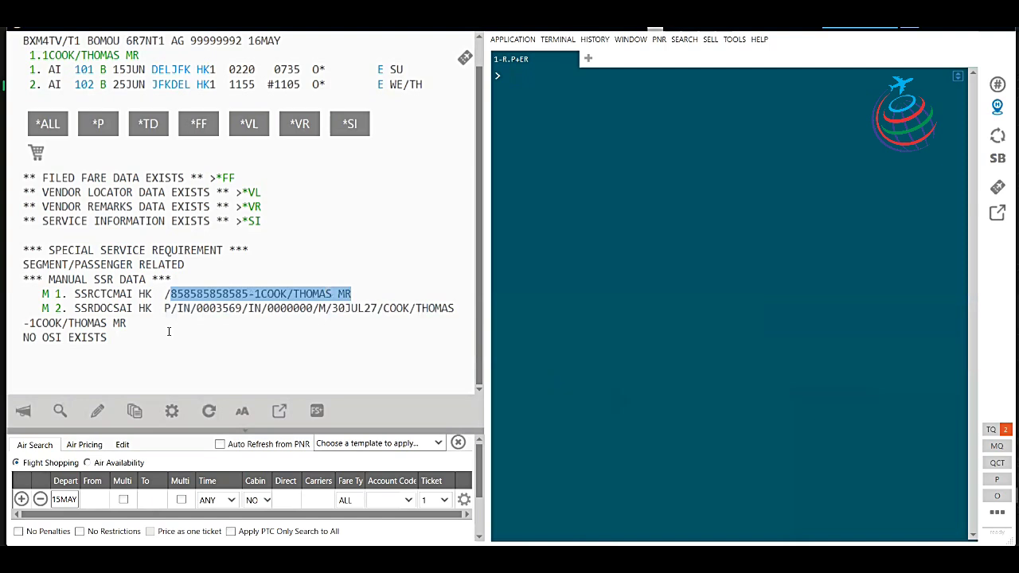
left_click(121, 345)
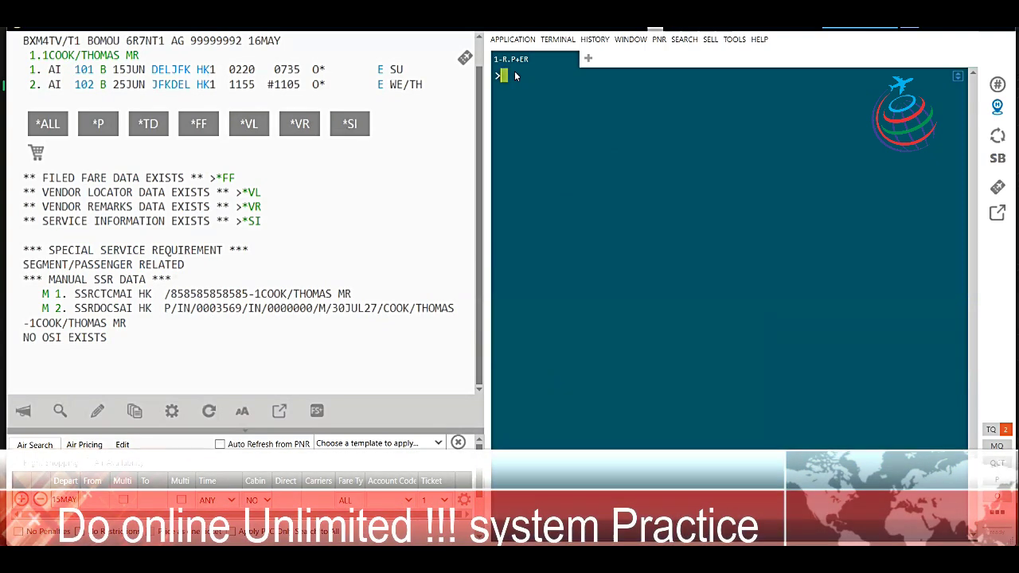
type("IR")
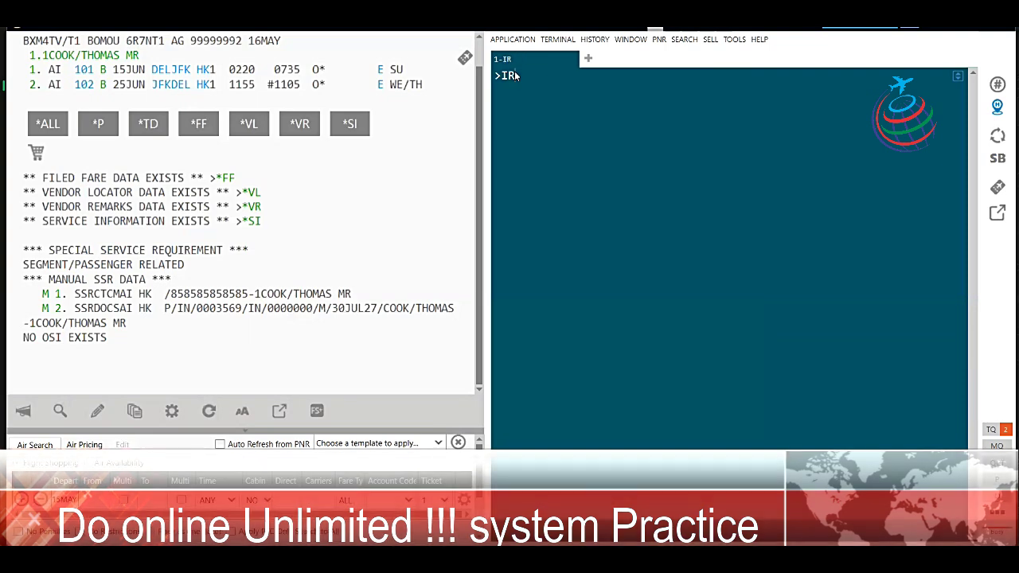
key("Return")
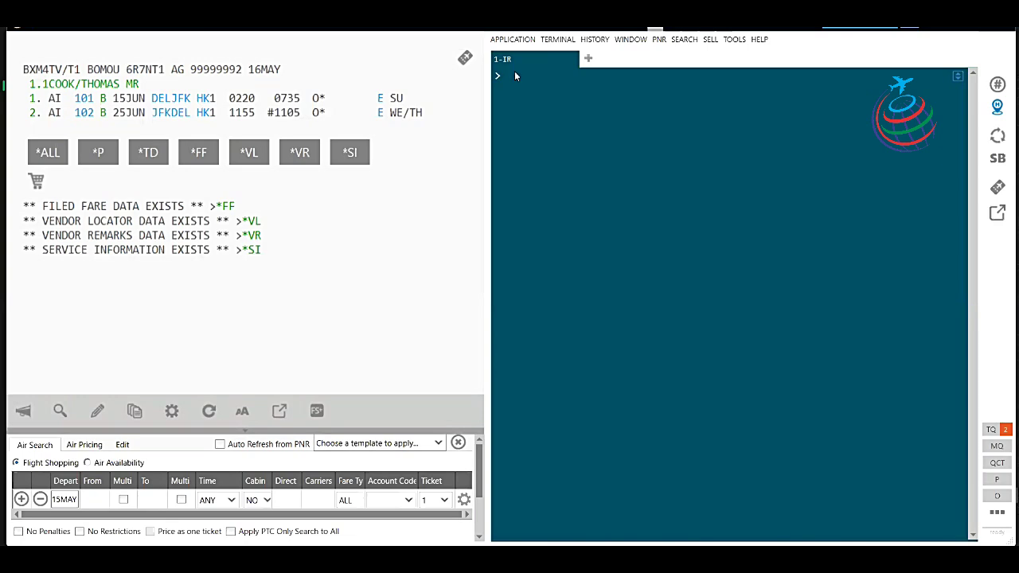
type("TKPDTD")
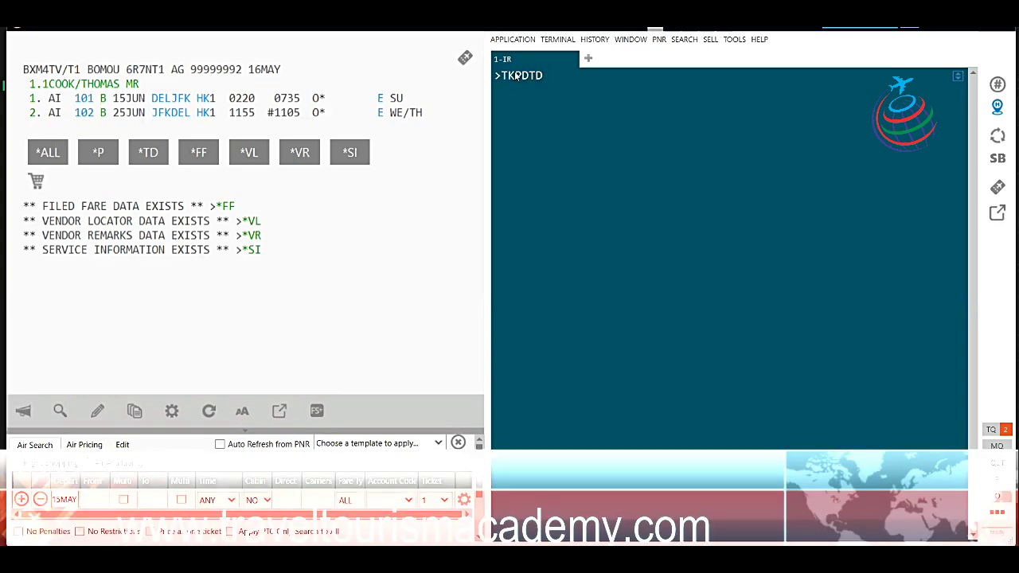
key("Return")
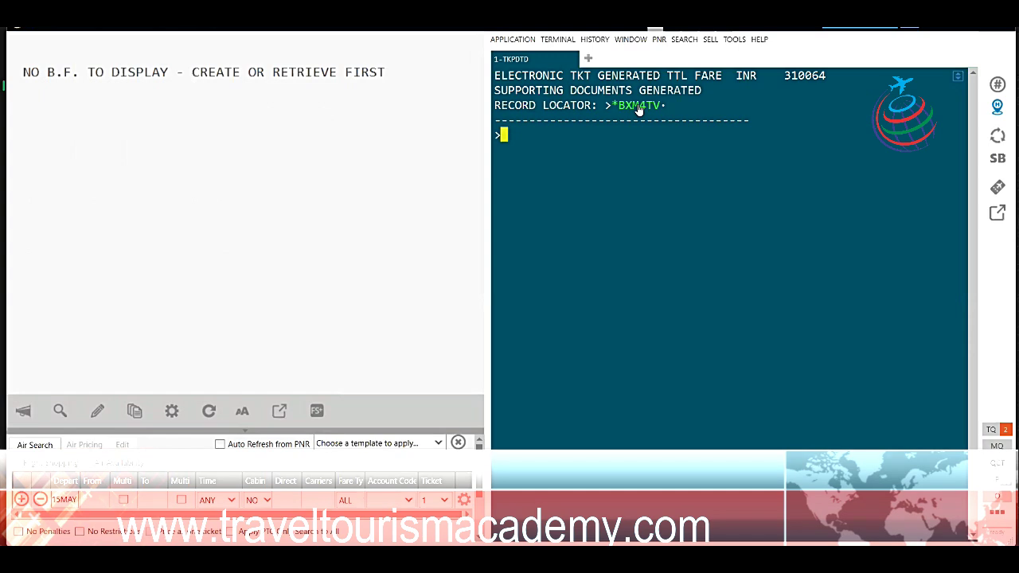
left_click(638, 106)
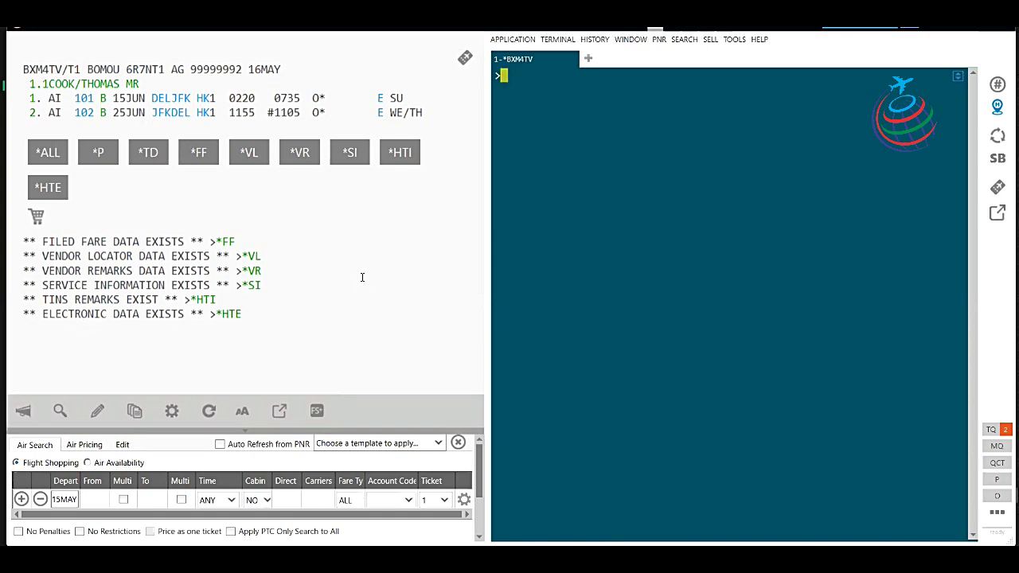
Scroll through the *HTE e-ticket record: fare INR 260770, taxes, total INR 310064, both coupons OPEN.
scroll(334, 286, "down", 3)
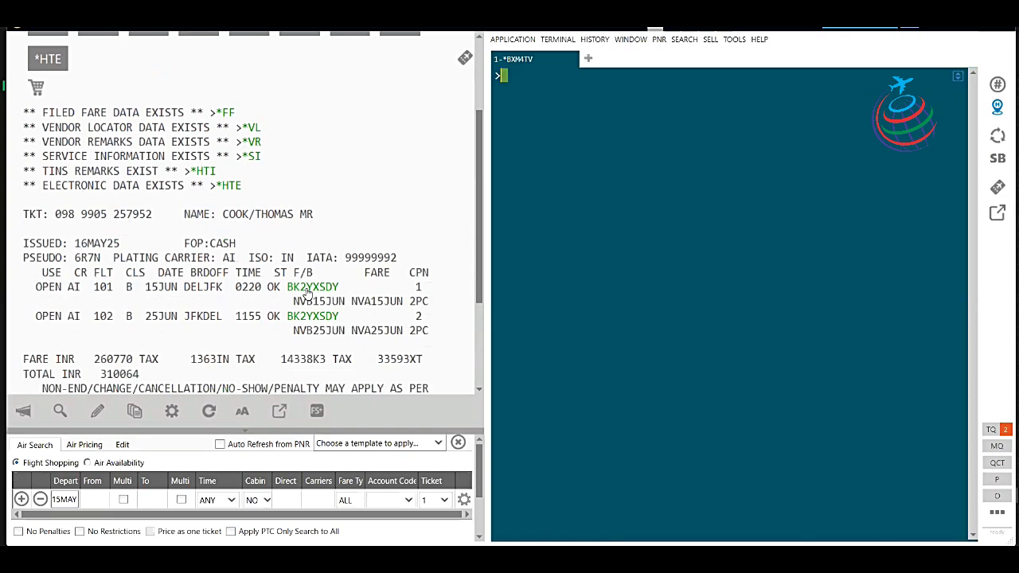
scroll(199, 295, "down", 2)
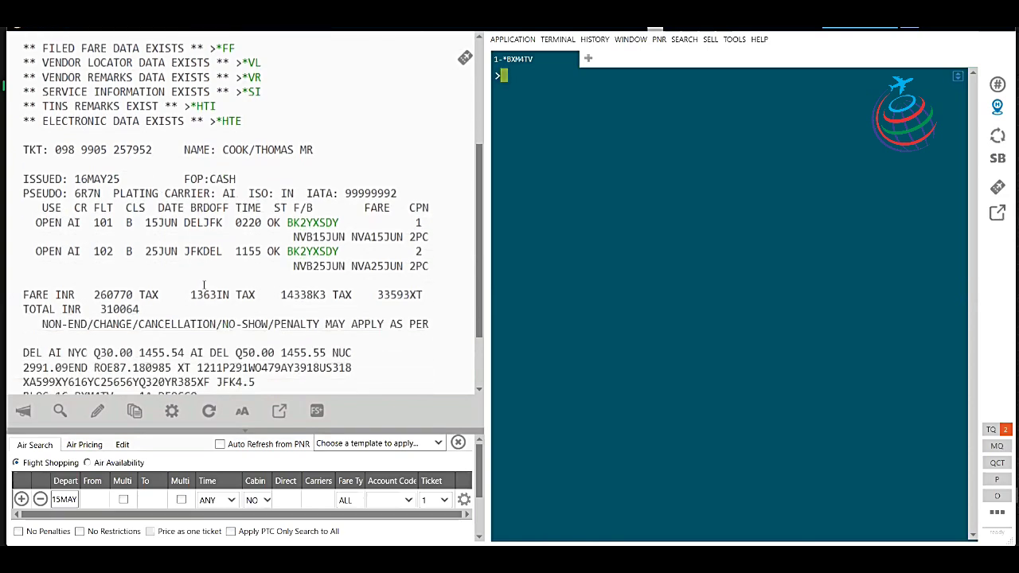
scroll(204, 285, "down", 1)
scroll(317, 275, "up", 2)
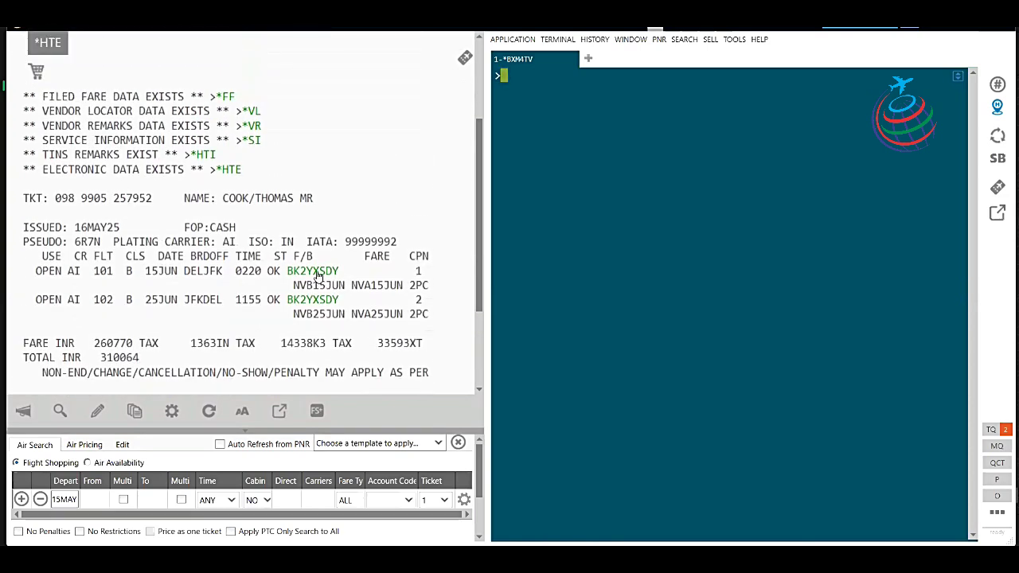